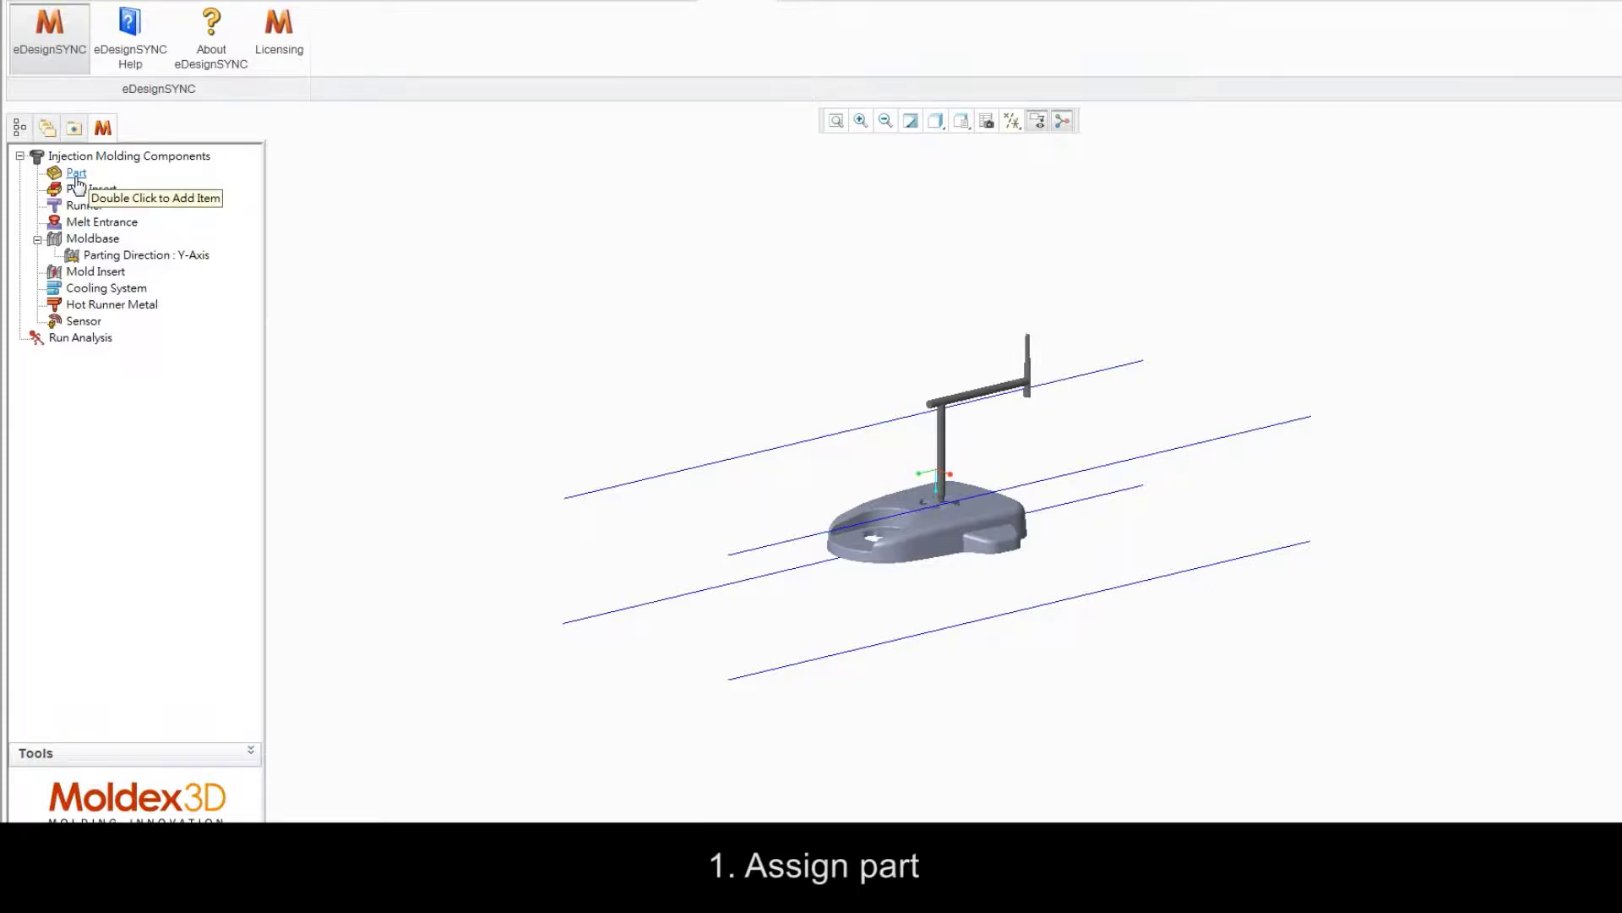
# Step: Assign the molded part and the runner geometry, then place the melt entrance at the runner's top end
pyautogui.doubleClick(77, 174)
pyautogui.click(937, 514)
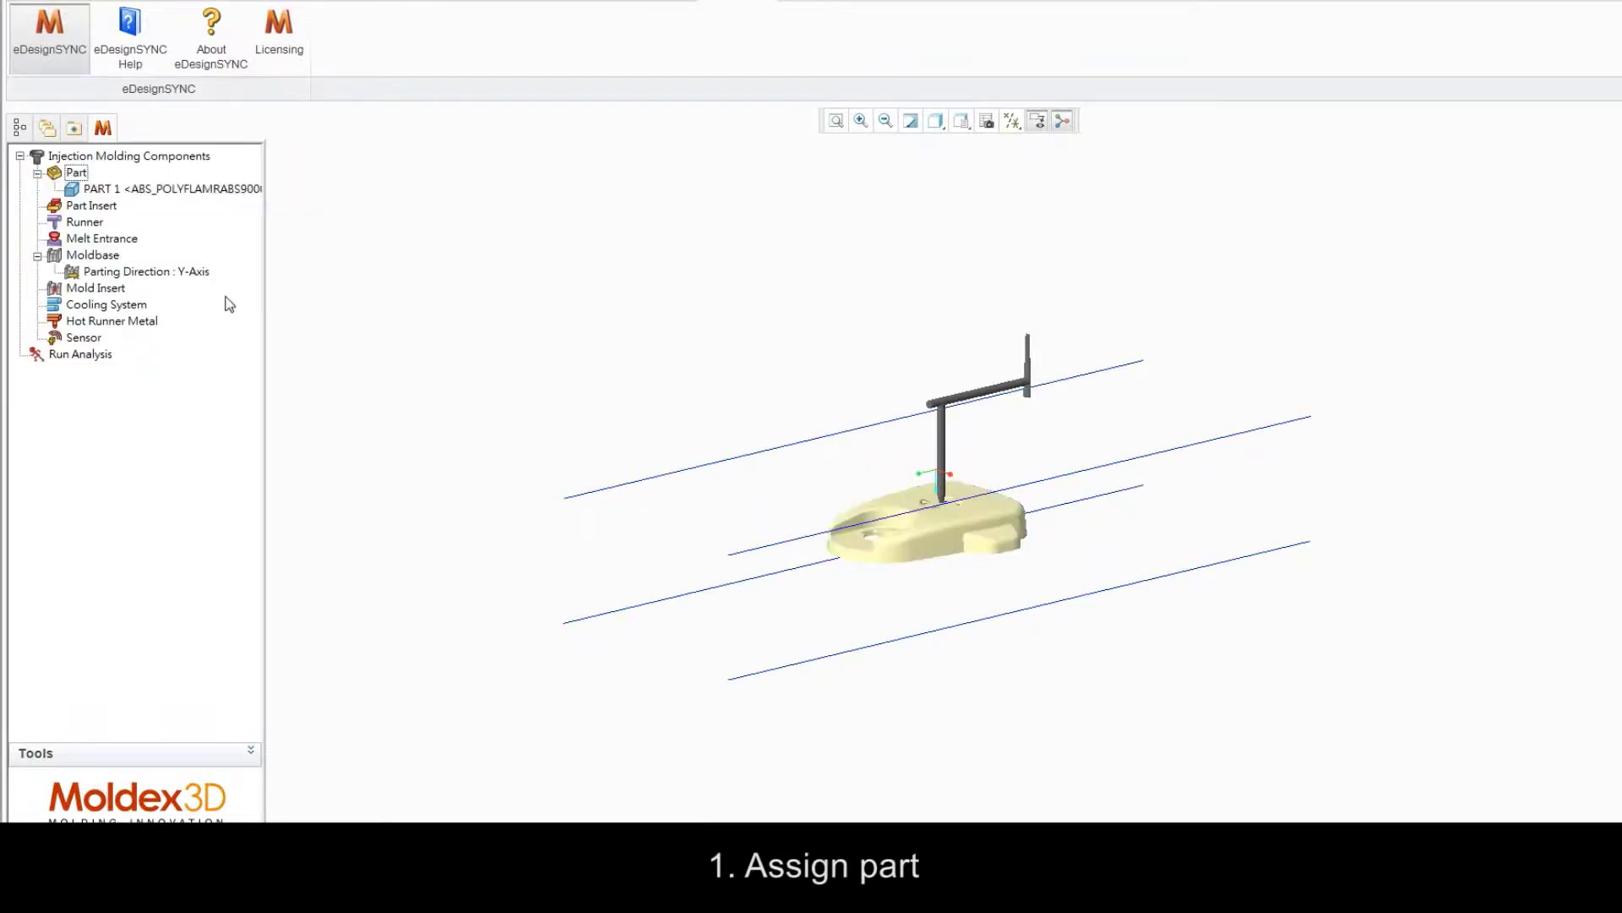
pyautogui.doubleClick(87, 223)
pyautogui.click(944, 459)
pyautogui.click(761, 489)
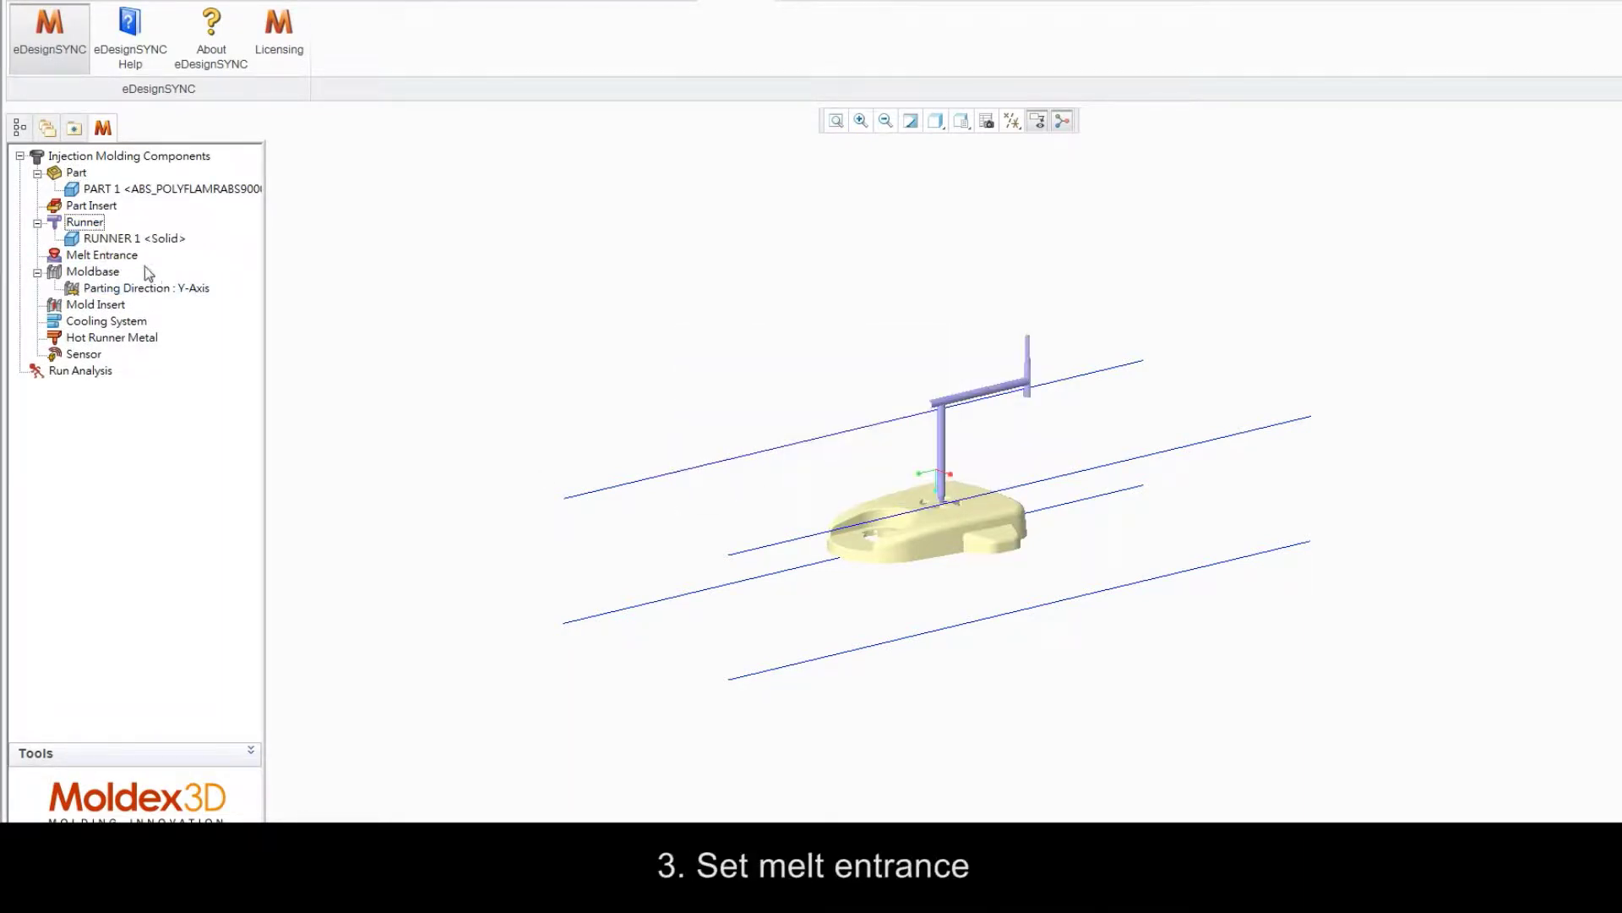
pyautogui.doubleClick(101, 254)
pyautogui.scroll(5, 1028, 335)
pyautogui.click(1039, 371)
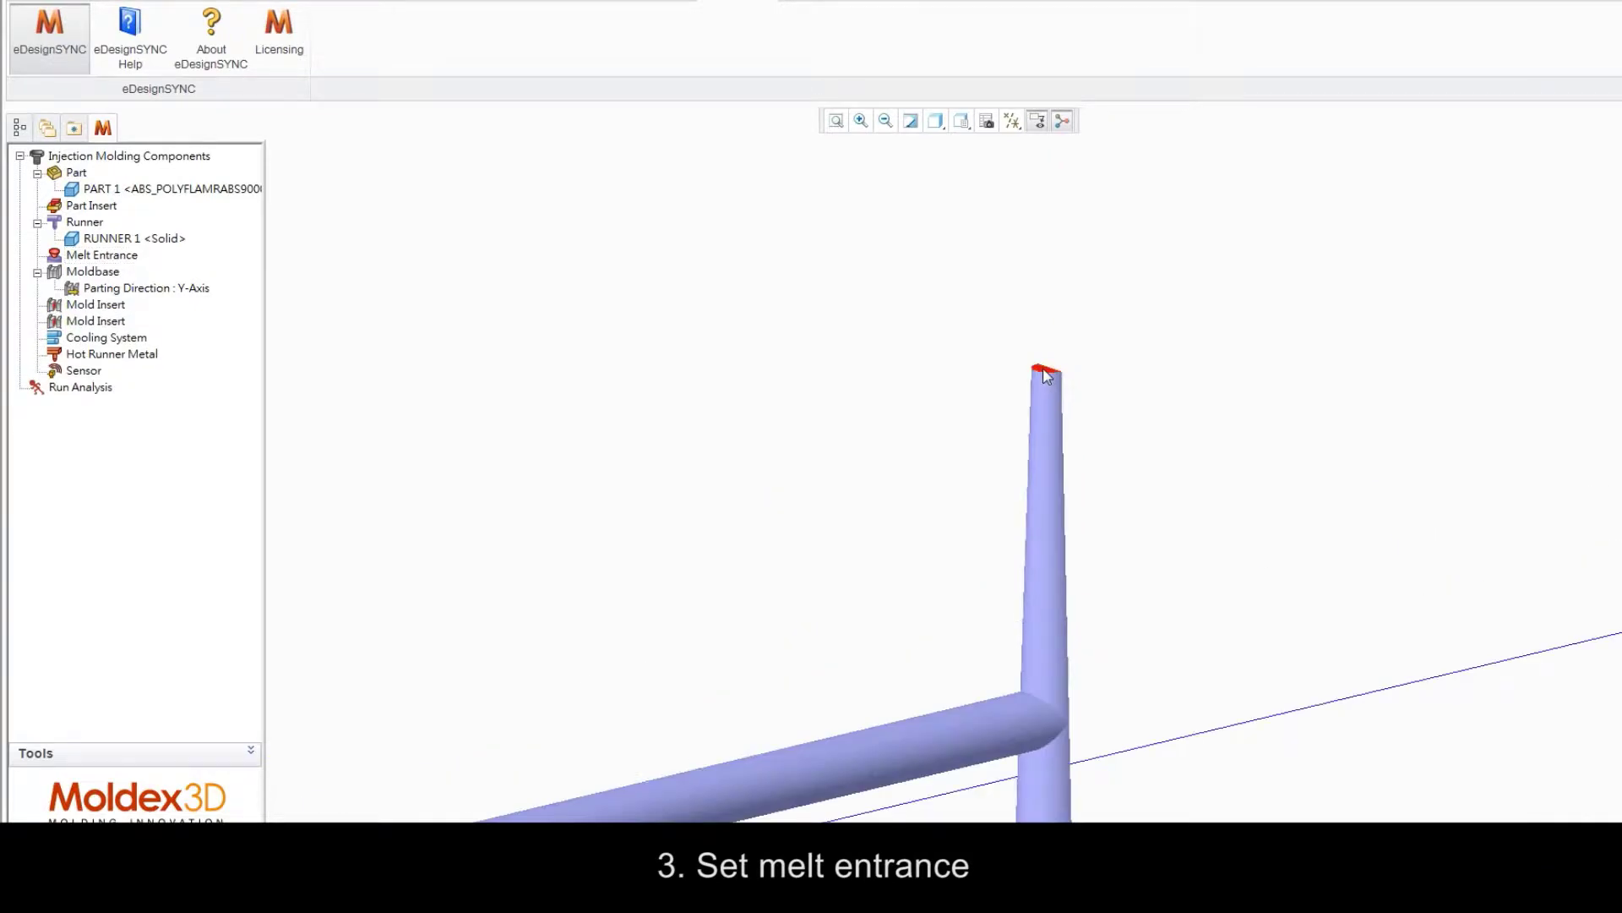
pyautogui.scroll(-5, 1045, 376)
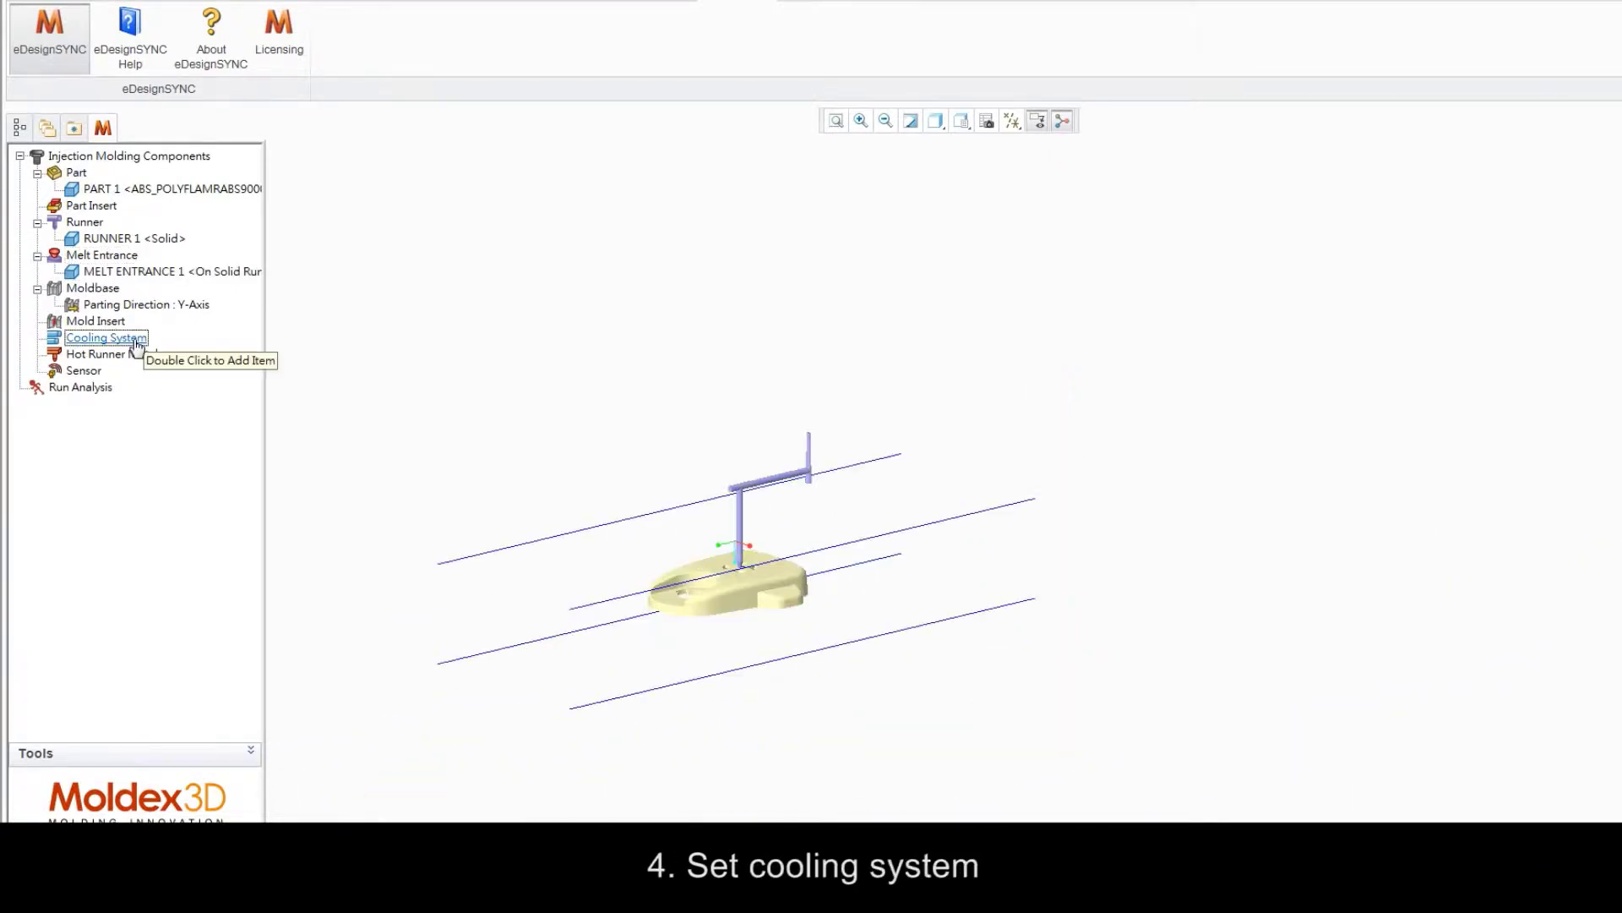
# Step: Define the four cooling channel curves and accept the moldbase material, size and position
pyautogui.doubleClick(107, 337)
pyautogui.click(599, 640)
pyautogui.click(758, 503)
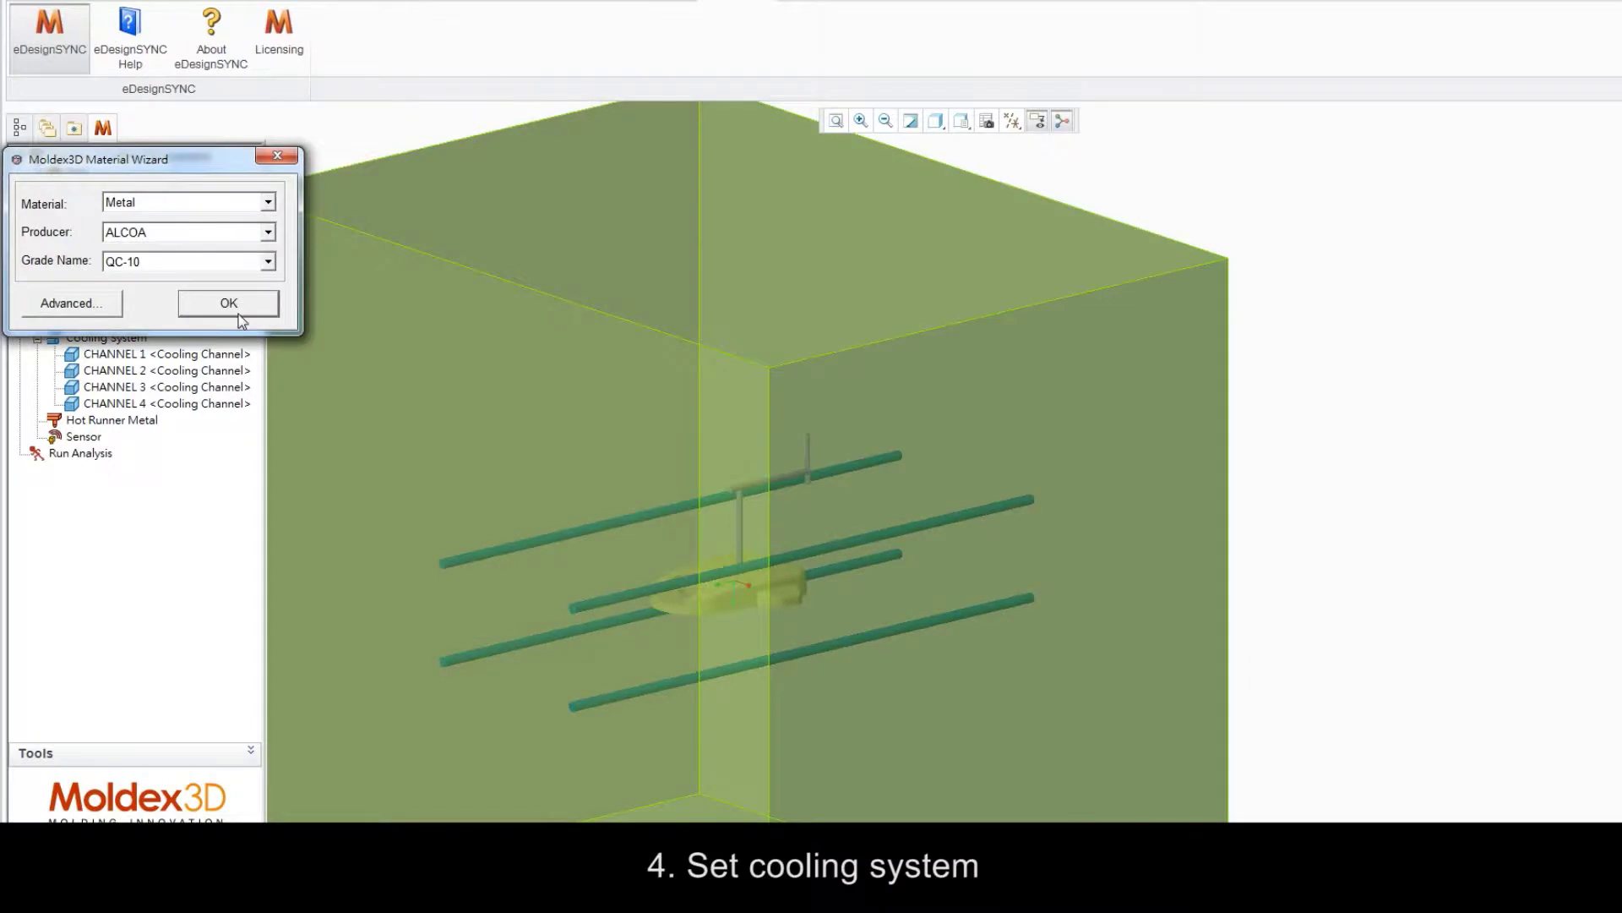
pyautogui.click(239, 312)
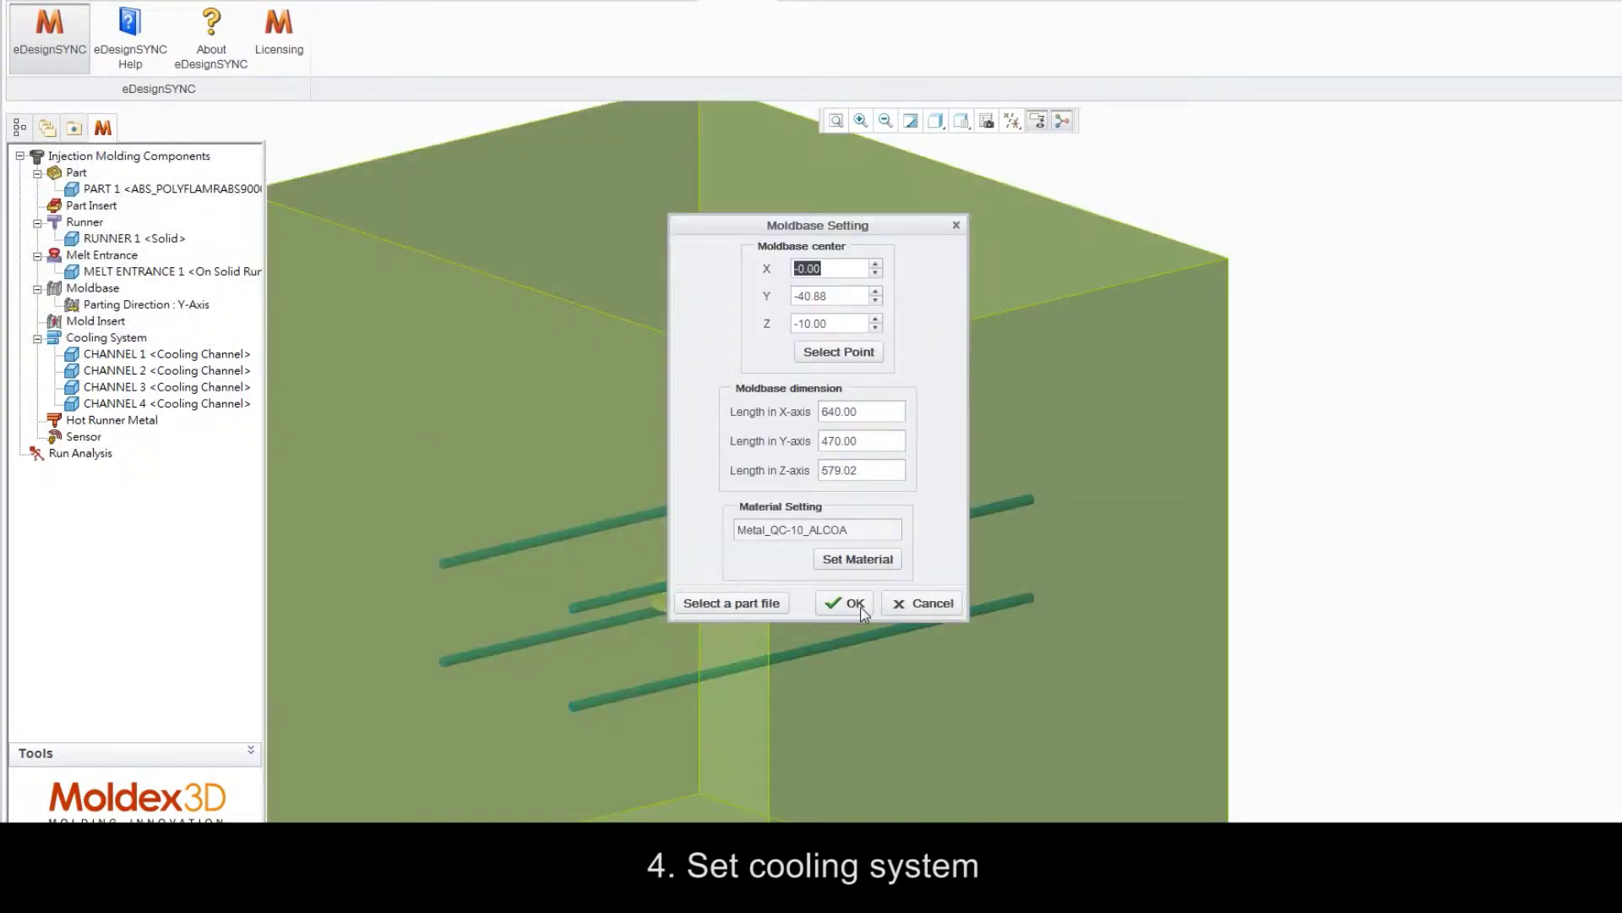
pyautogui.click(847, 604)
# Step: Generate the coolant entrances and exits automatically with Auto Cooling Entrance/Exit
pyautogui.rightClick(139, 364)
pyautogui.click(253, 488)
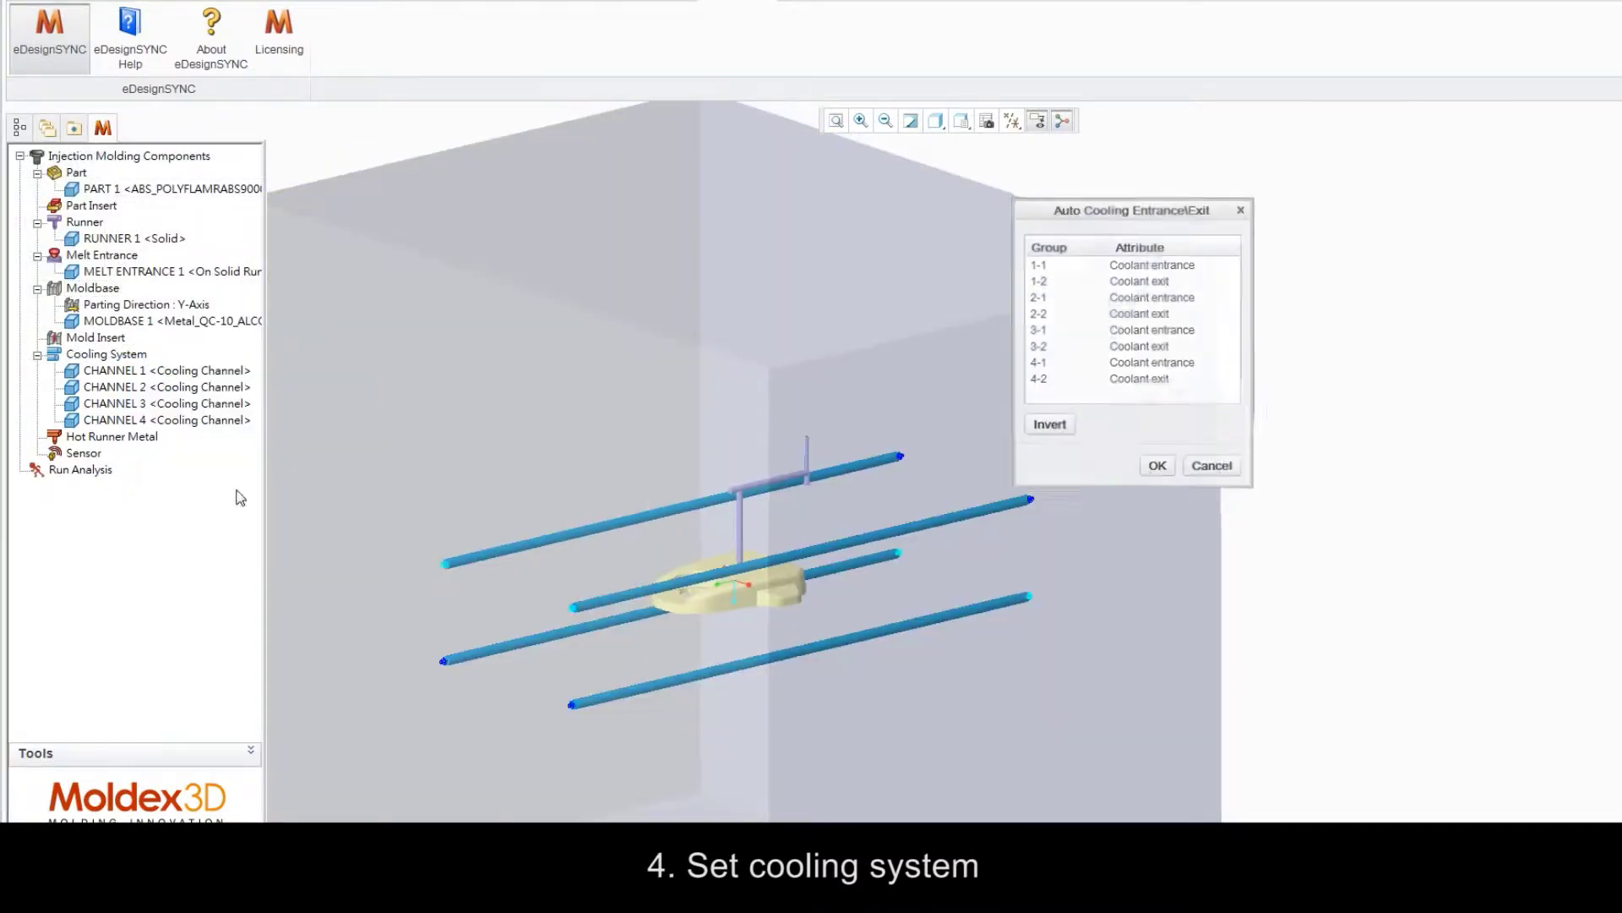
pyautogui.click(1168, 476)
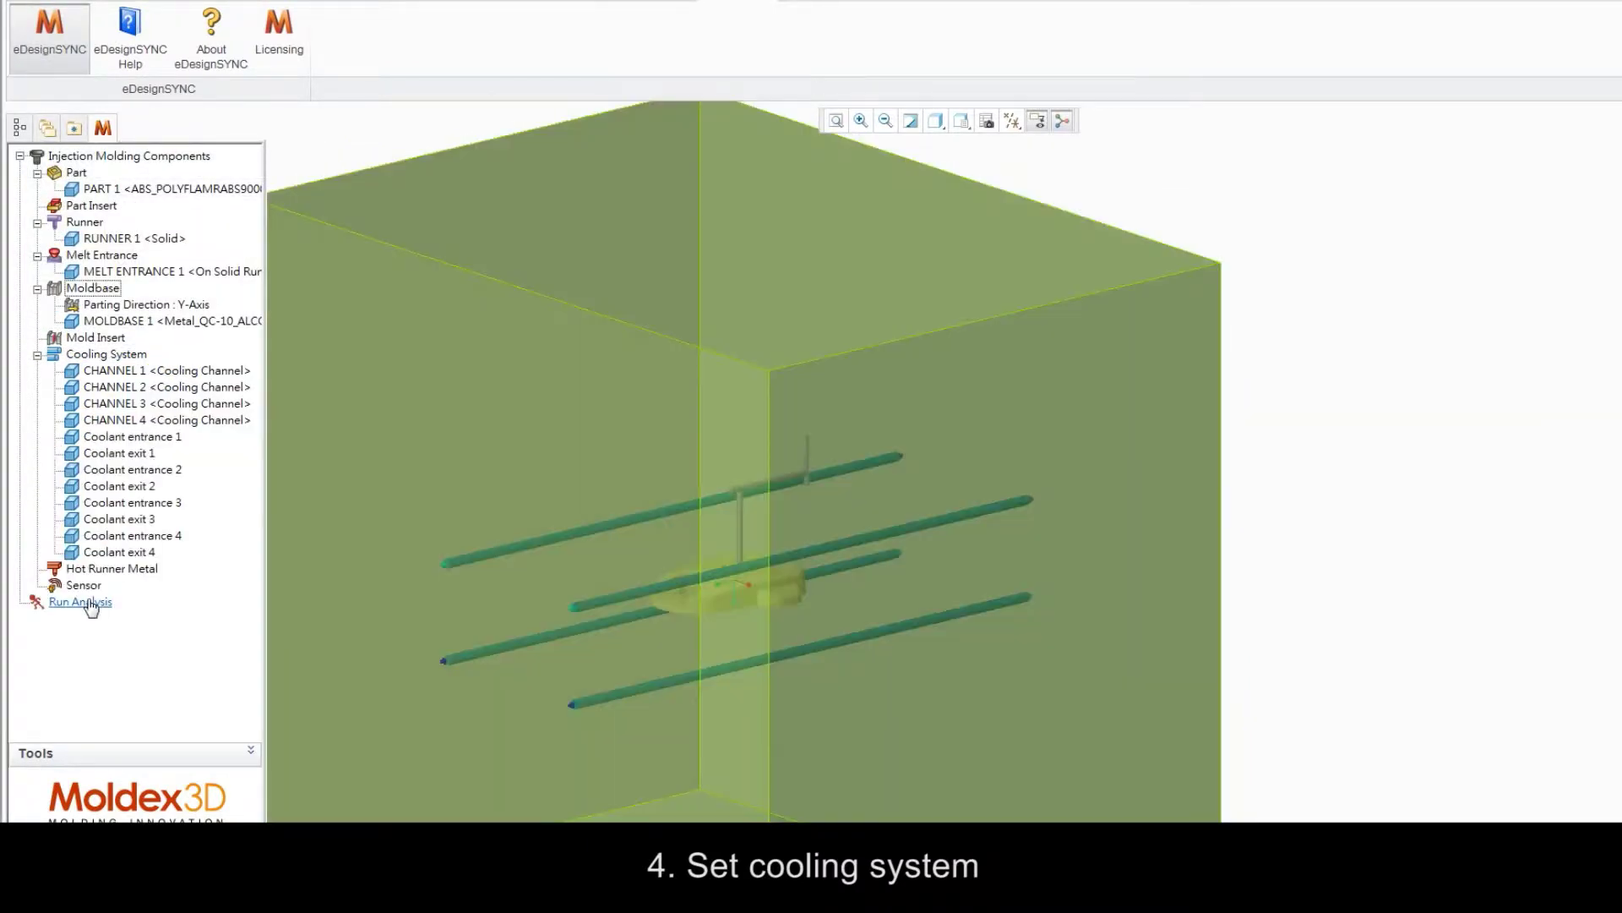
# Step: Lower the mesh level to 2 and choose the Full Analysis - C F P C W sequence
pyautogui.click(89, 604)
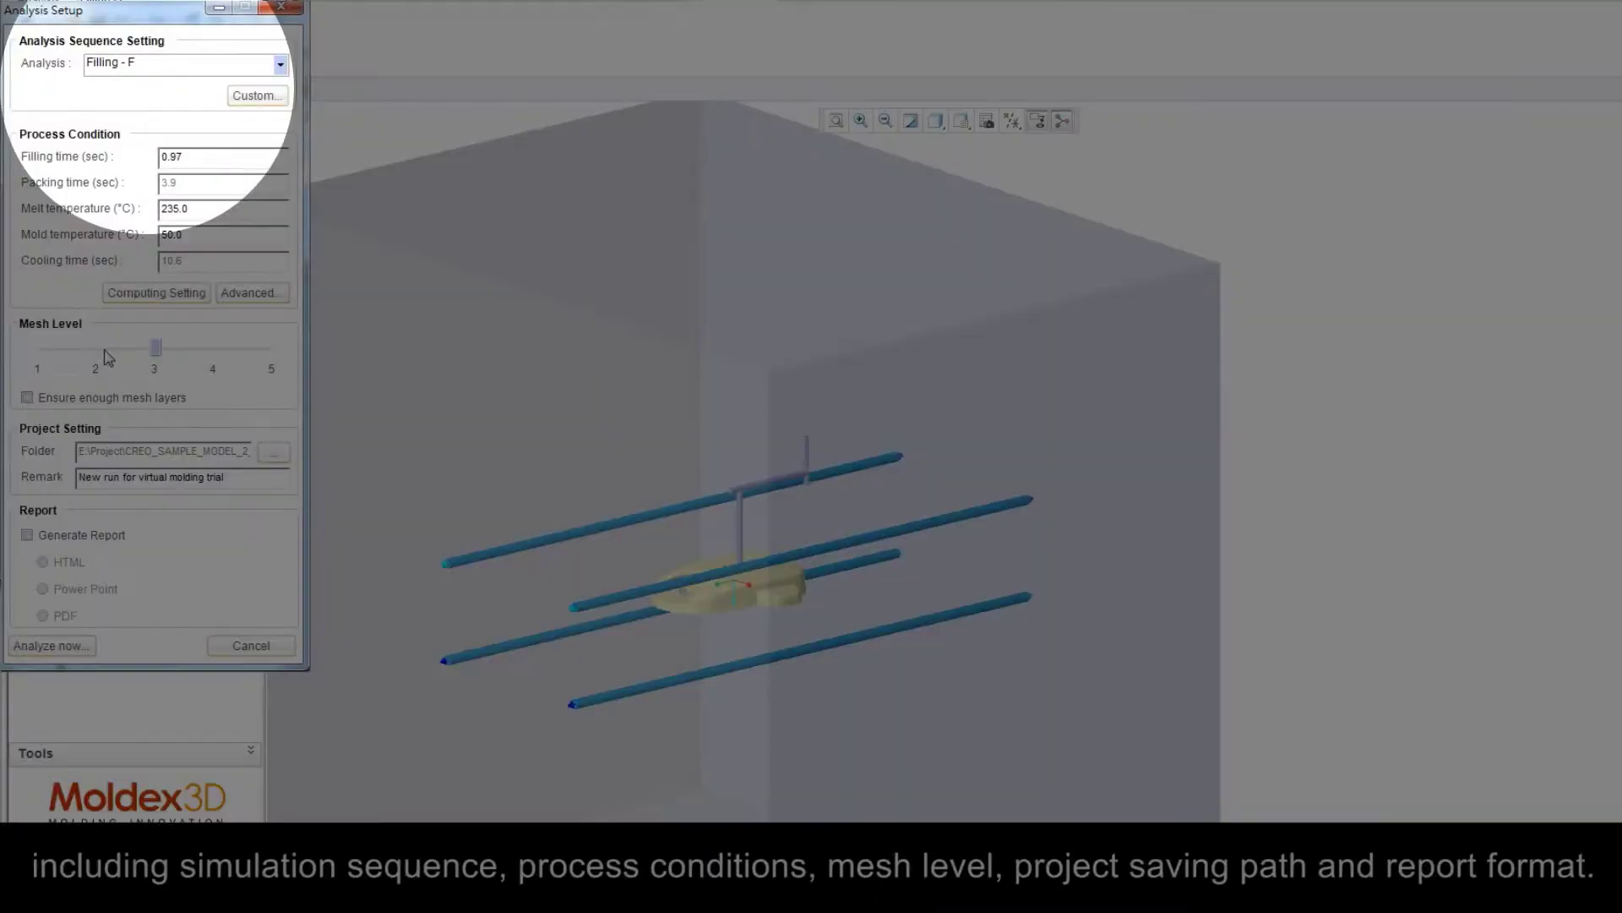
pyautogui.click(105, 350)
pyautogui.click(278, 70)
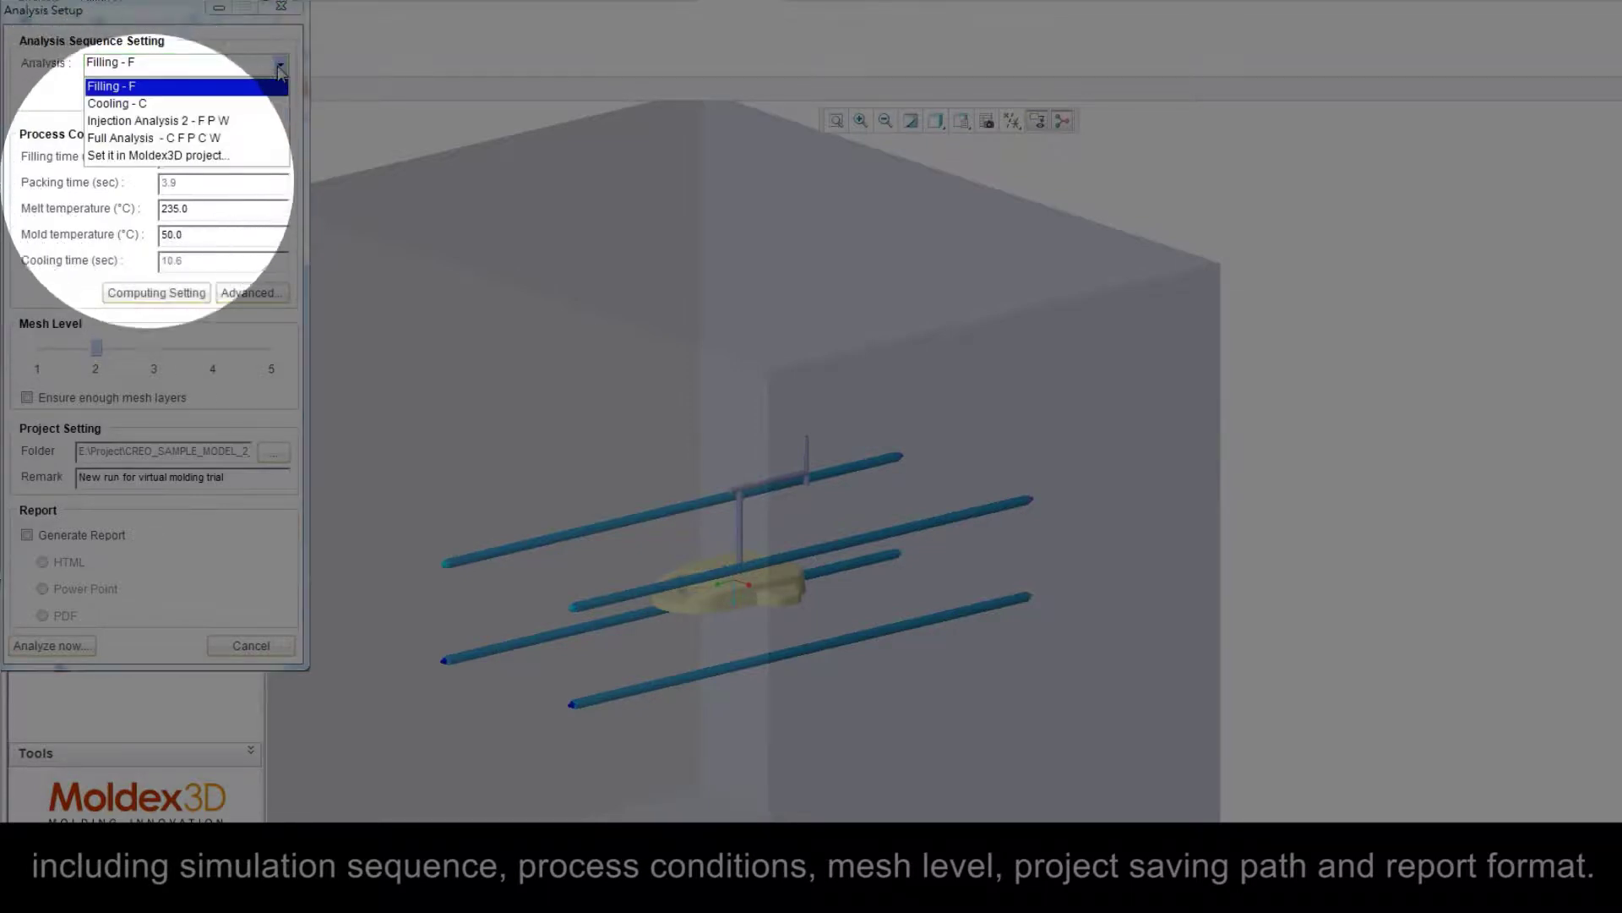
pyautogui.click(264, 139)
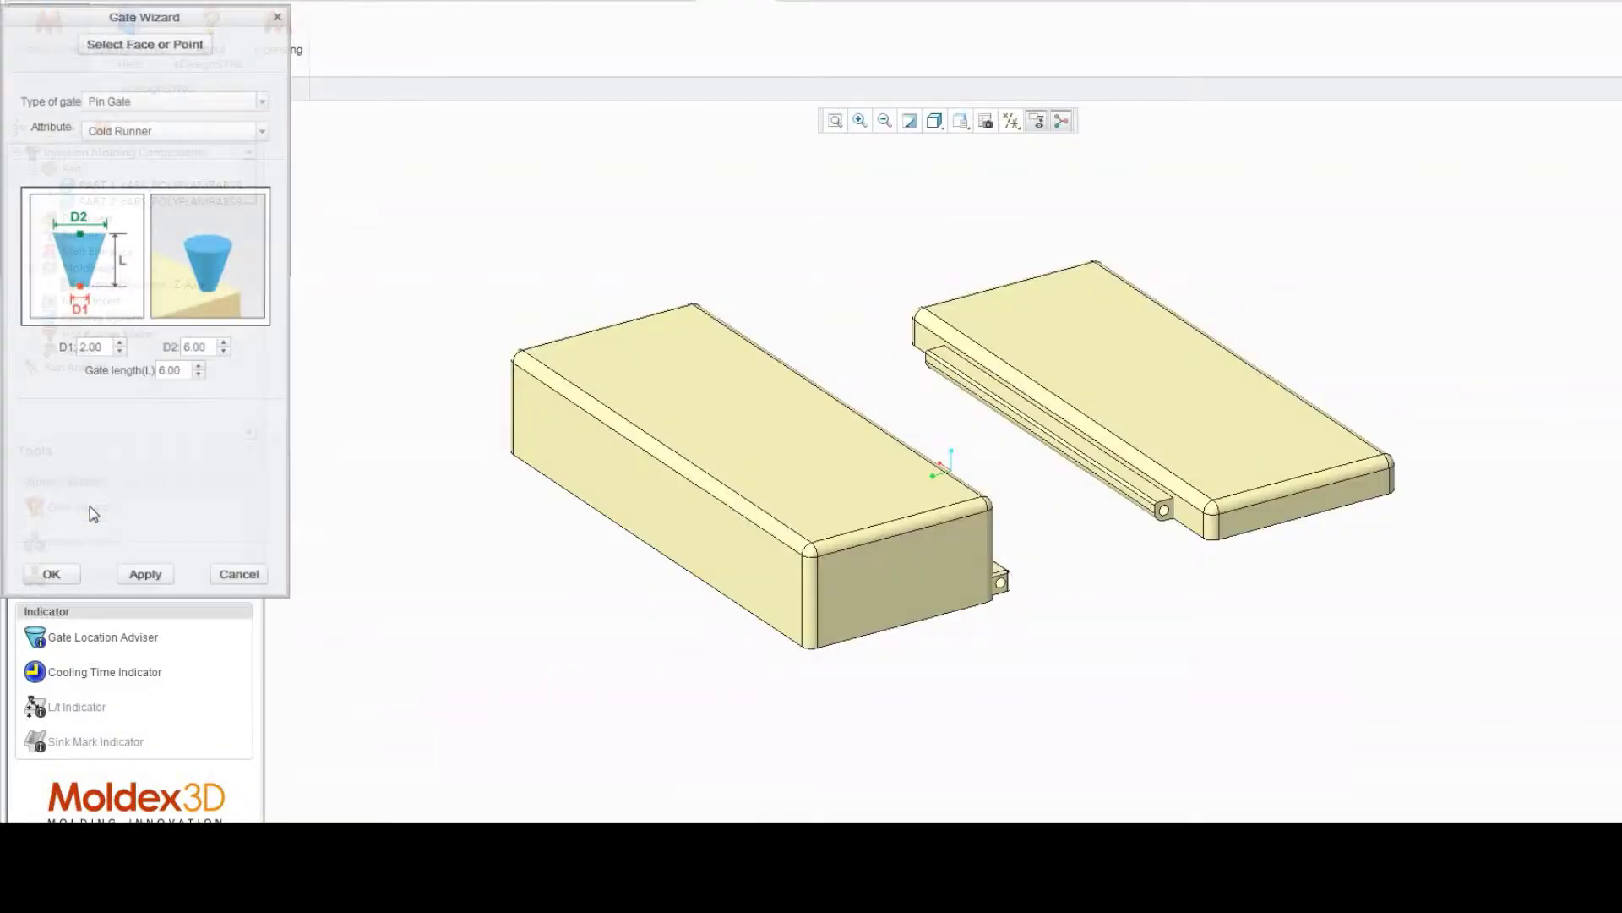
# Step: Place pin gates on the top faces of the left and right box-shaped parts
pyautogui.click(248, 99)
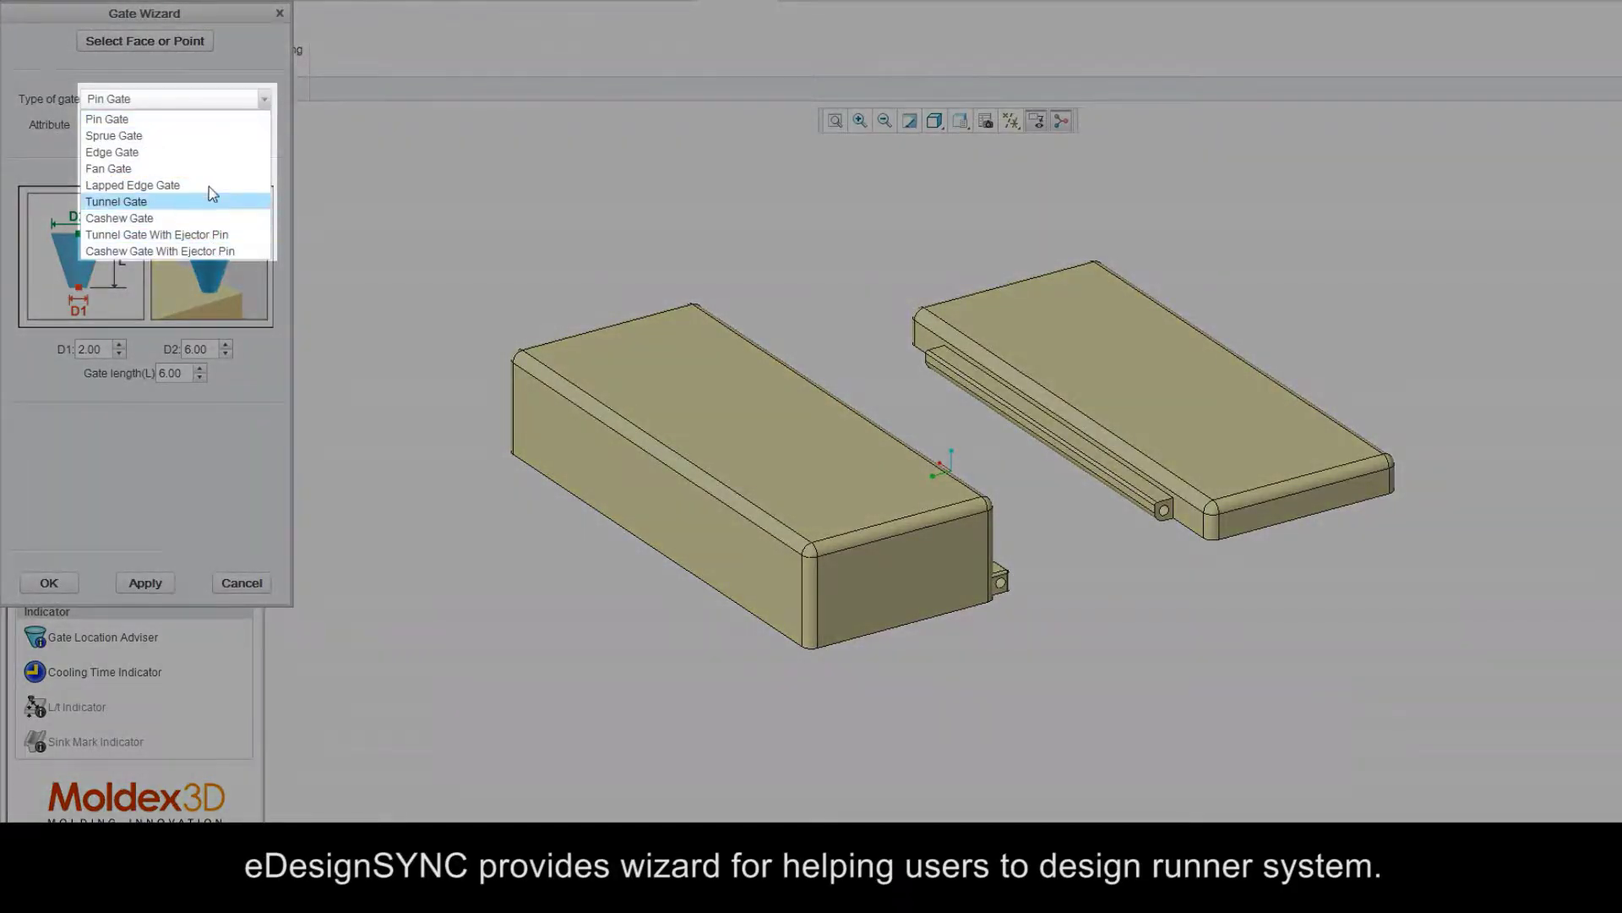
pyautogui.click(207, 120)
pyautogui.click(207, 40)
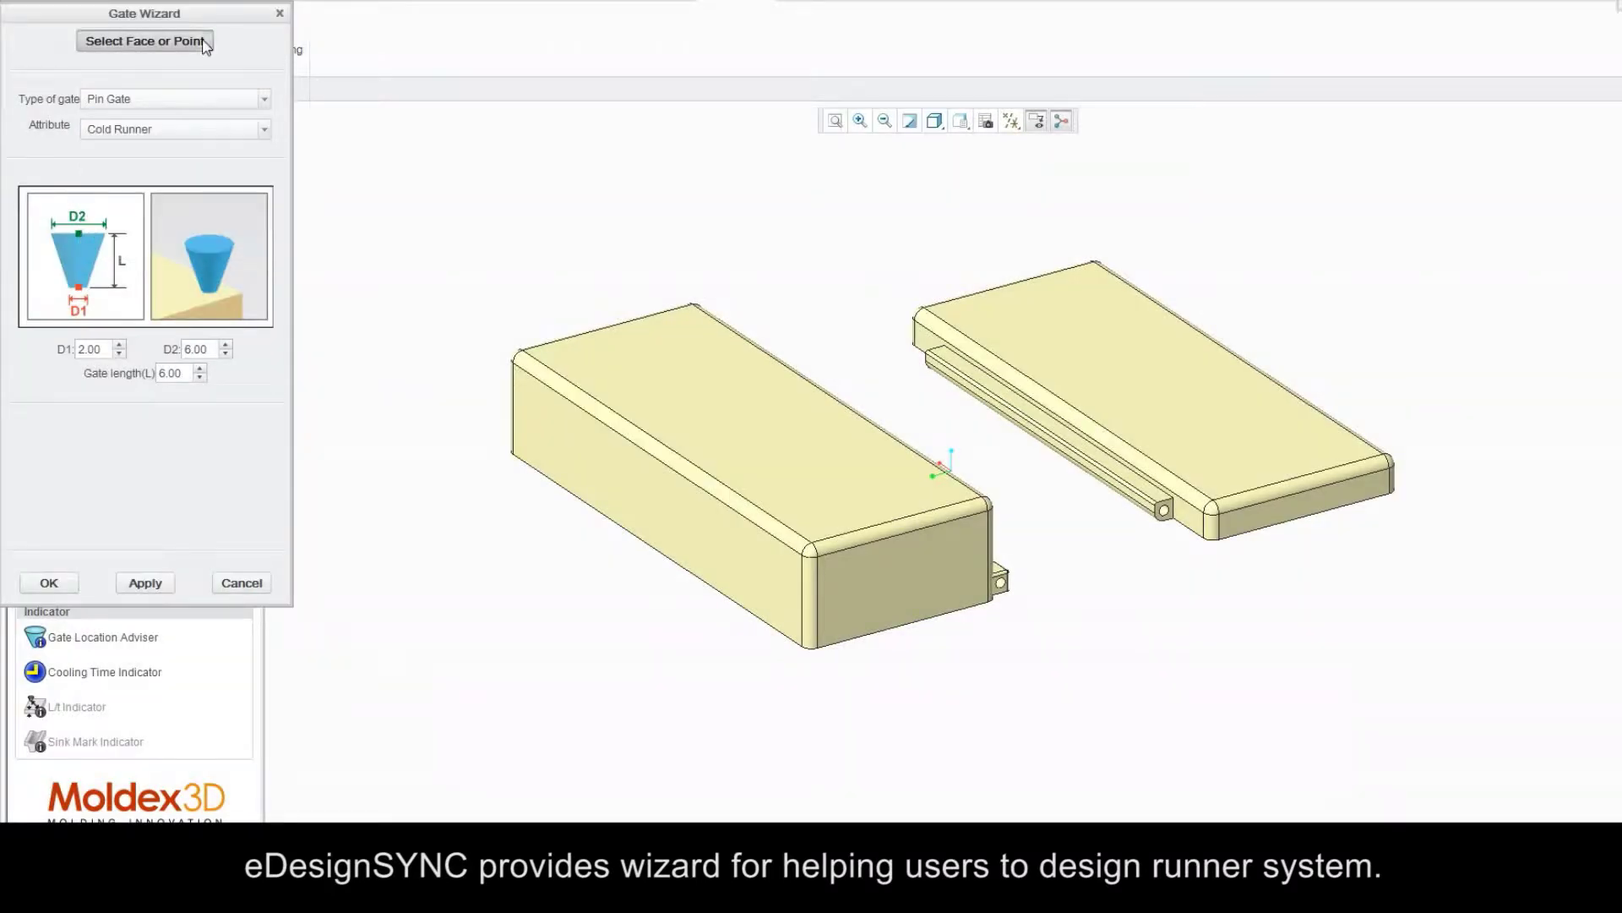
pyautogui.click(744, 430)
pyautogui.click(145, 42)
pyautogui.click(1150, 381)
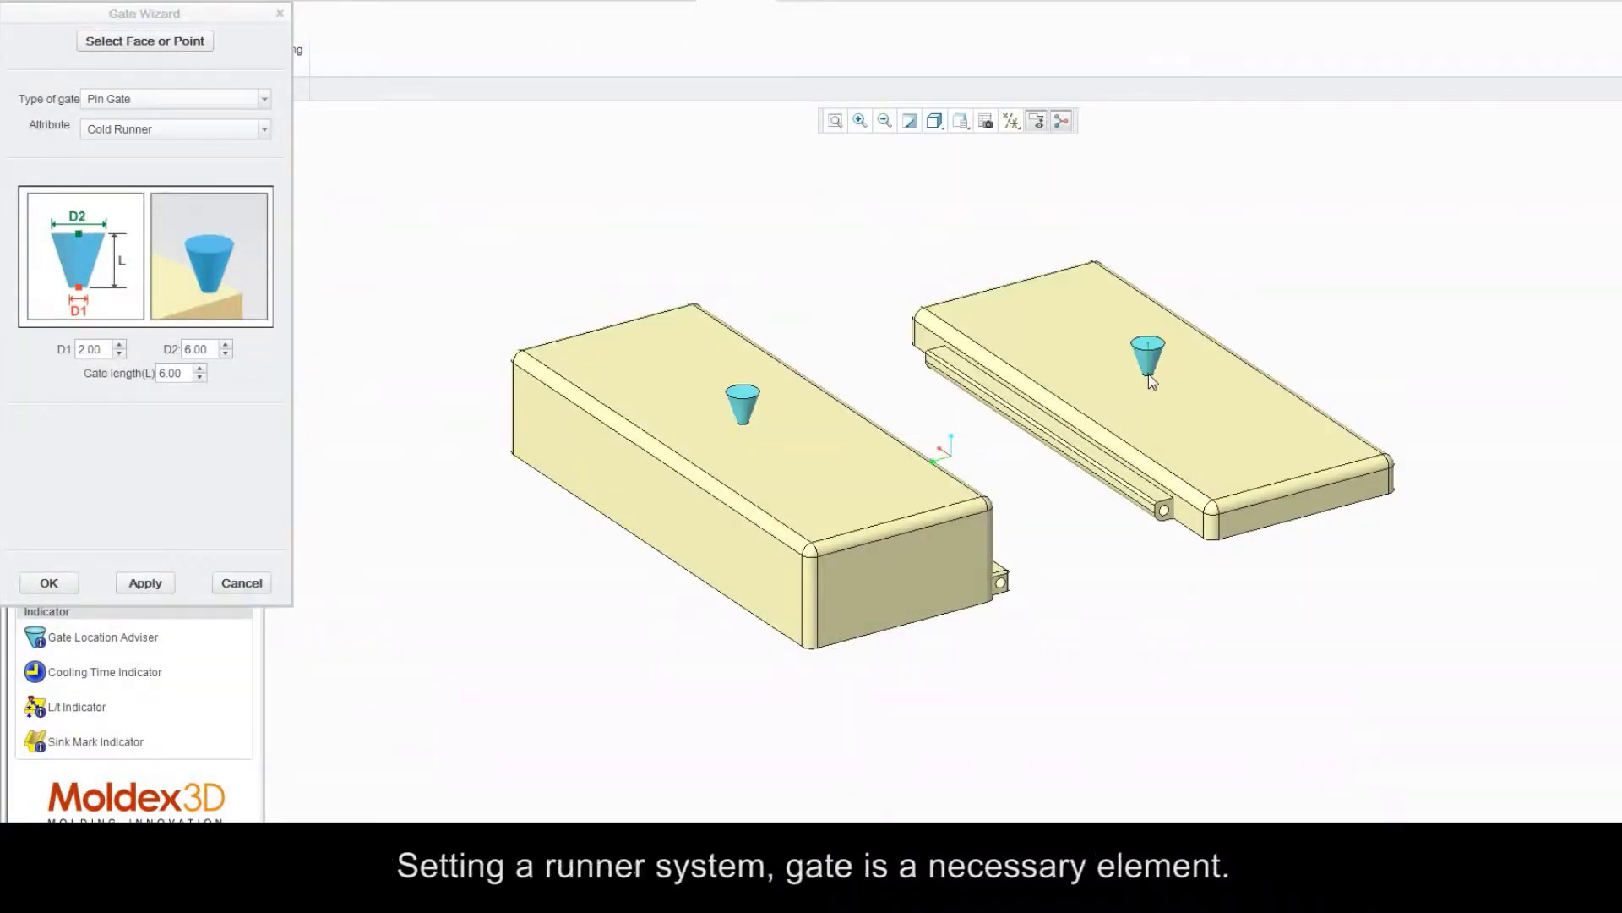
# Step: Change the right part's gate type to a sprue gate and then to a fan gate
pyautogui.click(264, 99)
pyautogui.click(243, 132)
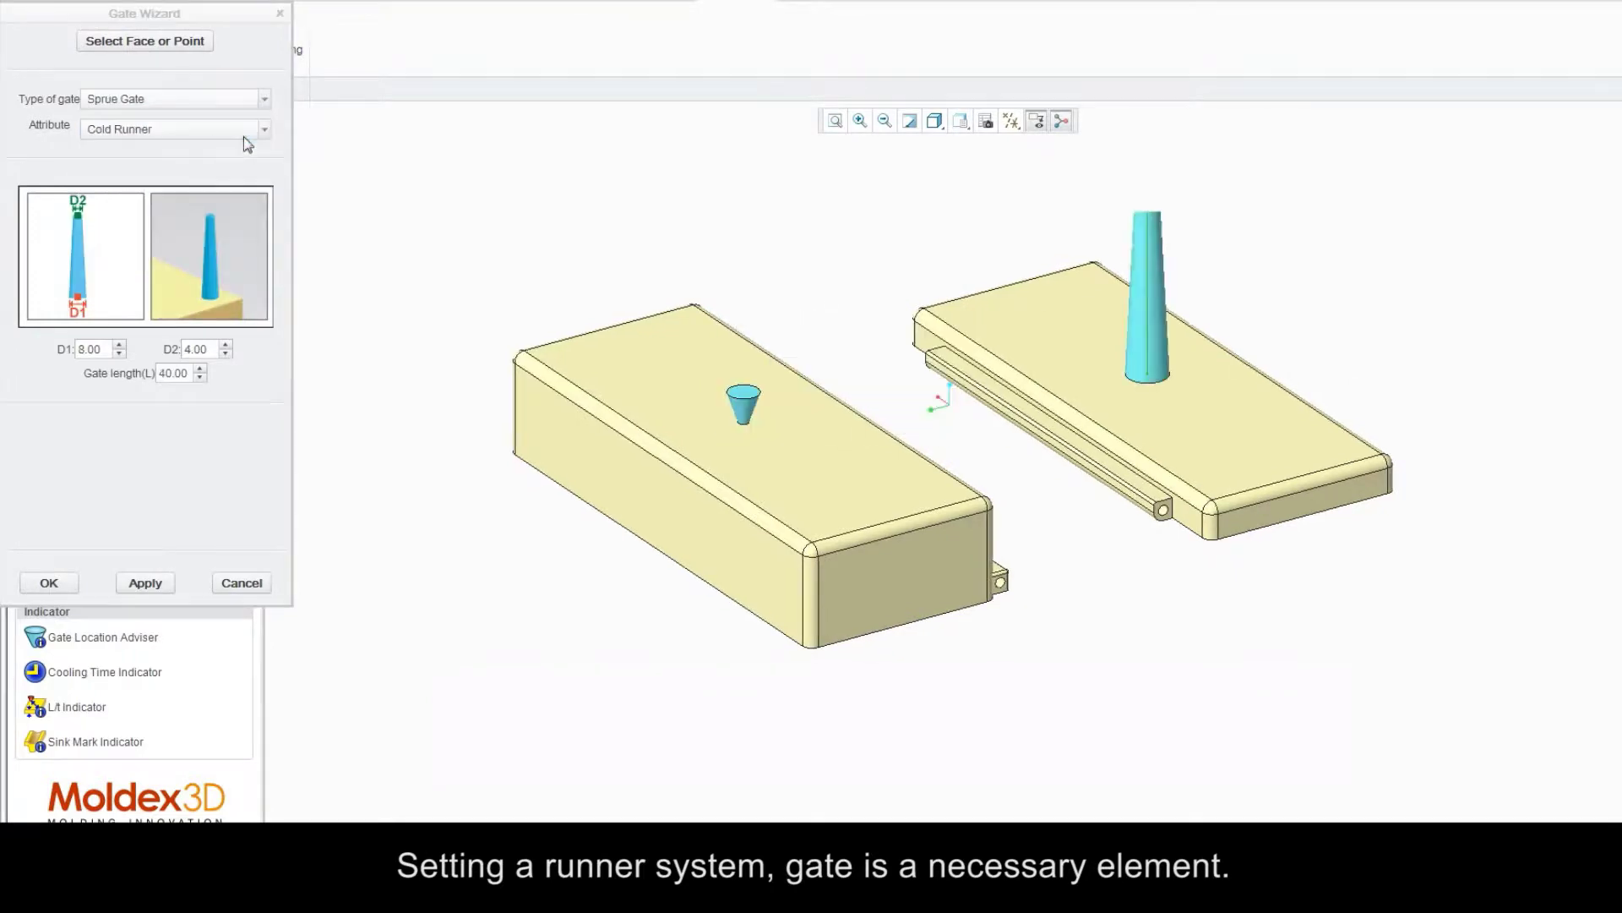
pyautogui.click(264, 98)
pyautogui.click(250, 162)
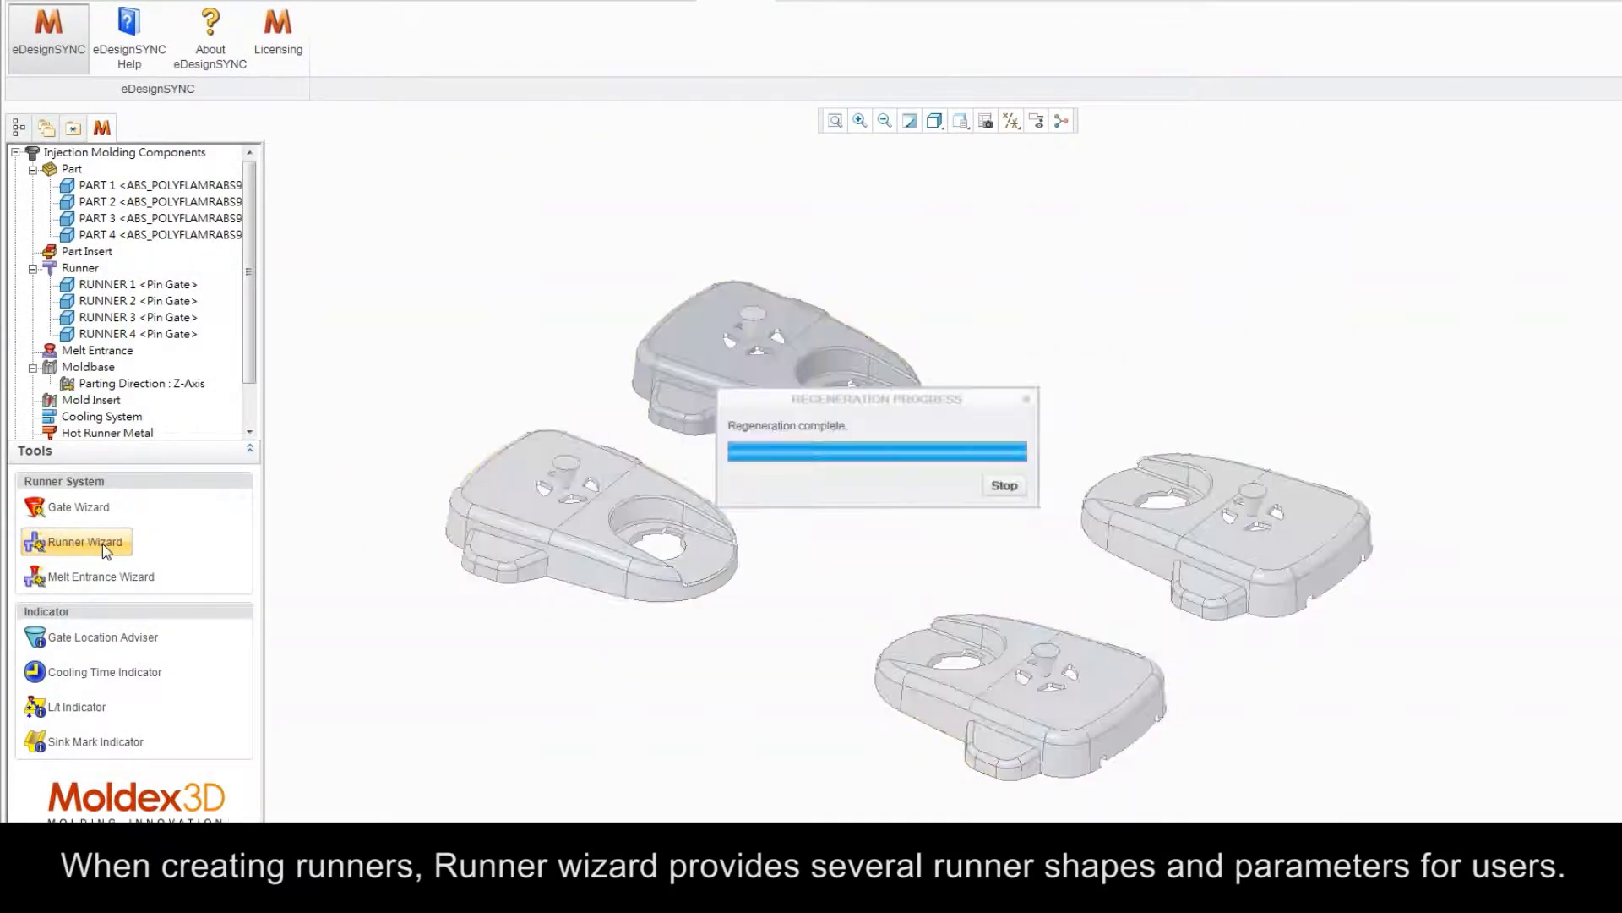
# Step: Run the Runner Wizard and review its sprue and runner geometry settings for the four-cavity layout
pyautogui.click(102, 544)
pyautogui.click(253, 188)
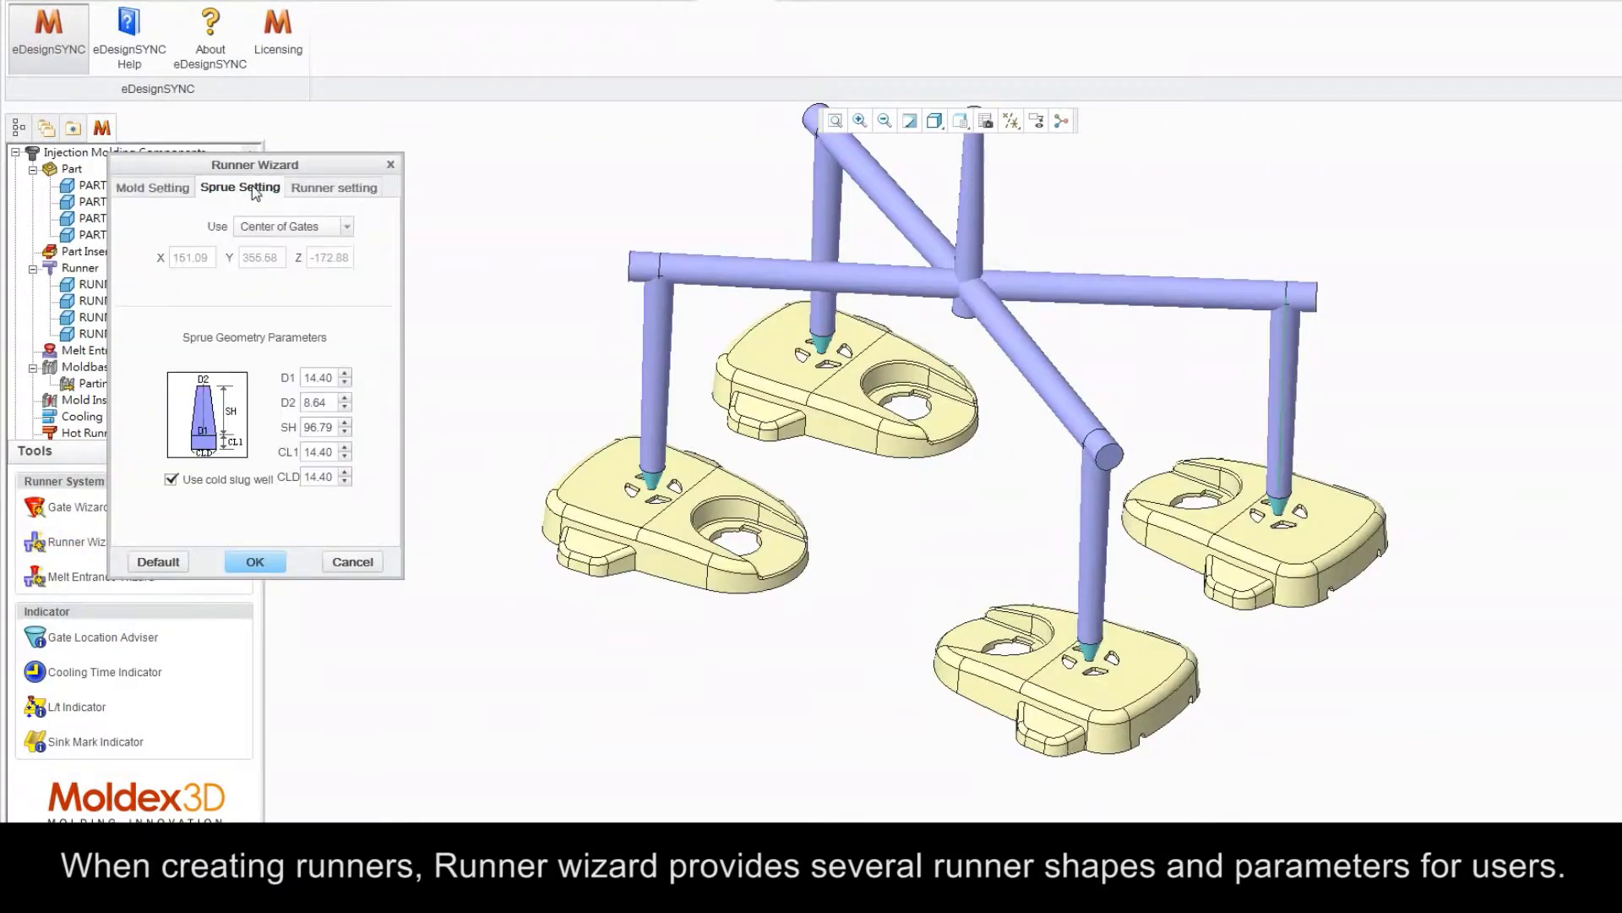
pyautogui.click(334, 188)
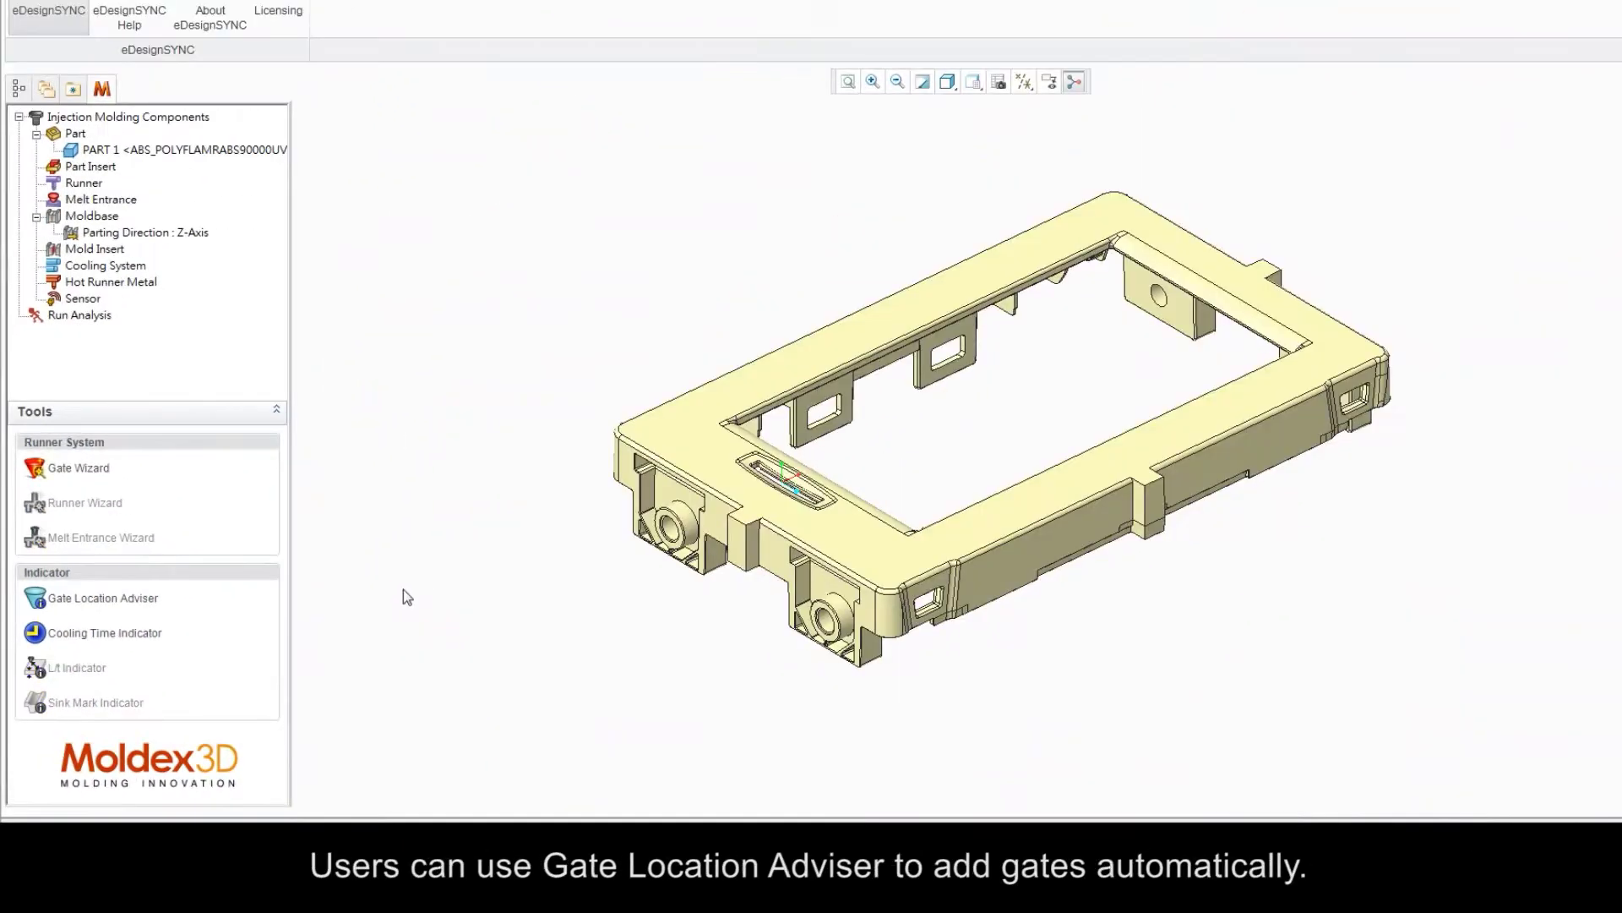
# Step: Calculate suggested locations for two gates with the gate location adviser
pyautogui.click(144, 606)
pyautogui.moveTo(190, 333); pyautogui.dragTo(621, 140)
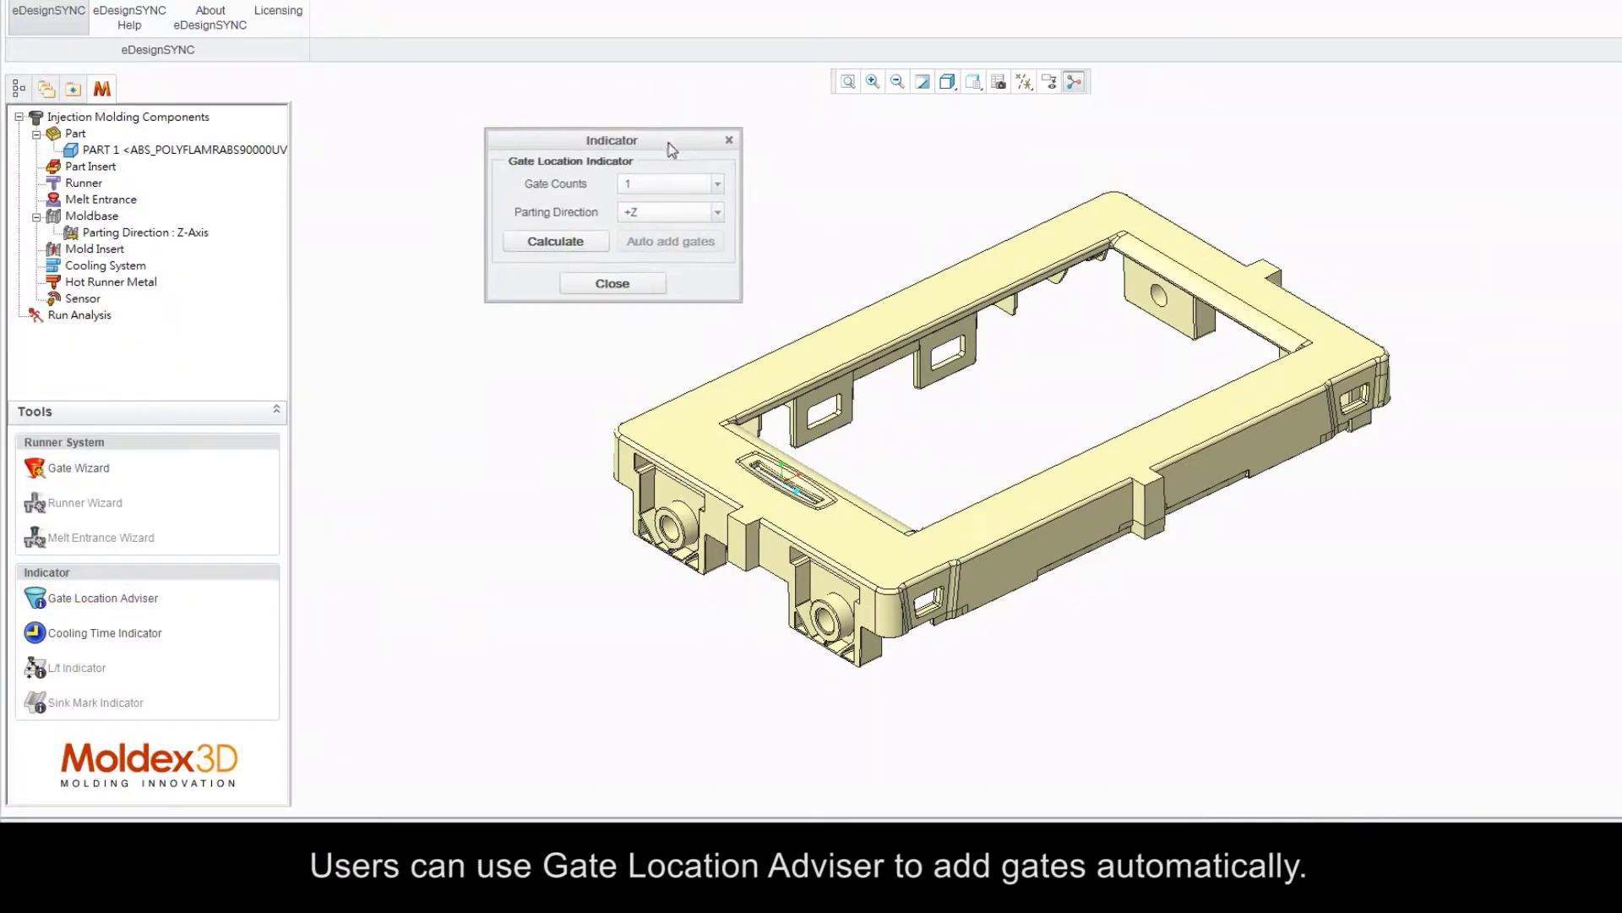
pyautogui.click(697, 184)
pyautogui.click(698, 221)
pyautogui.click(576, 242)
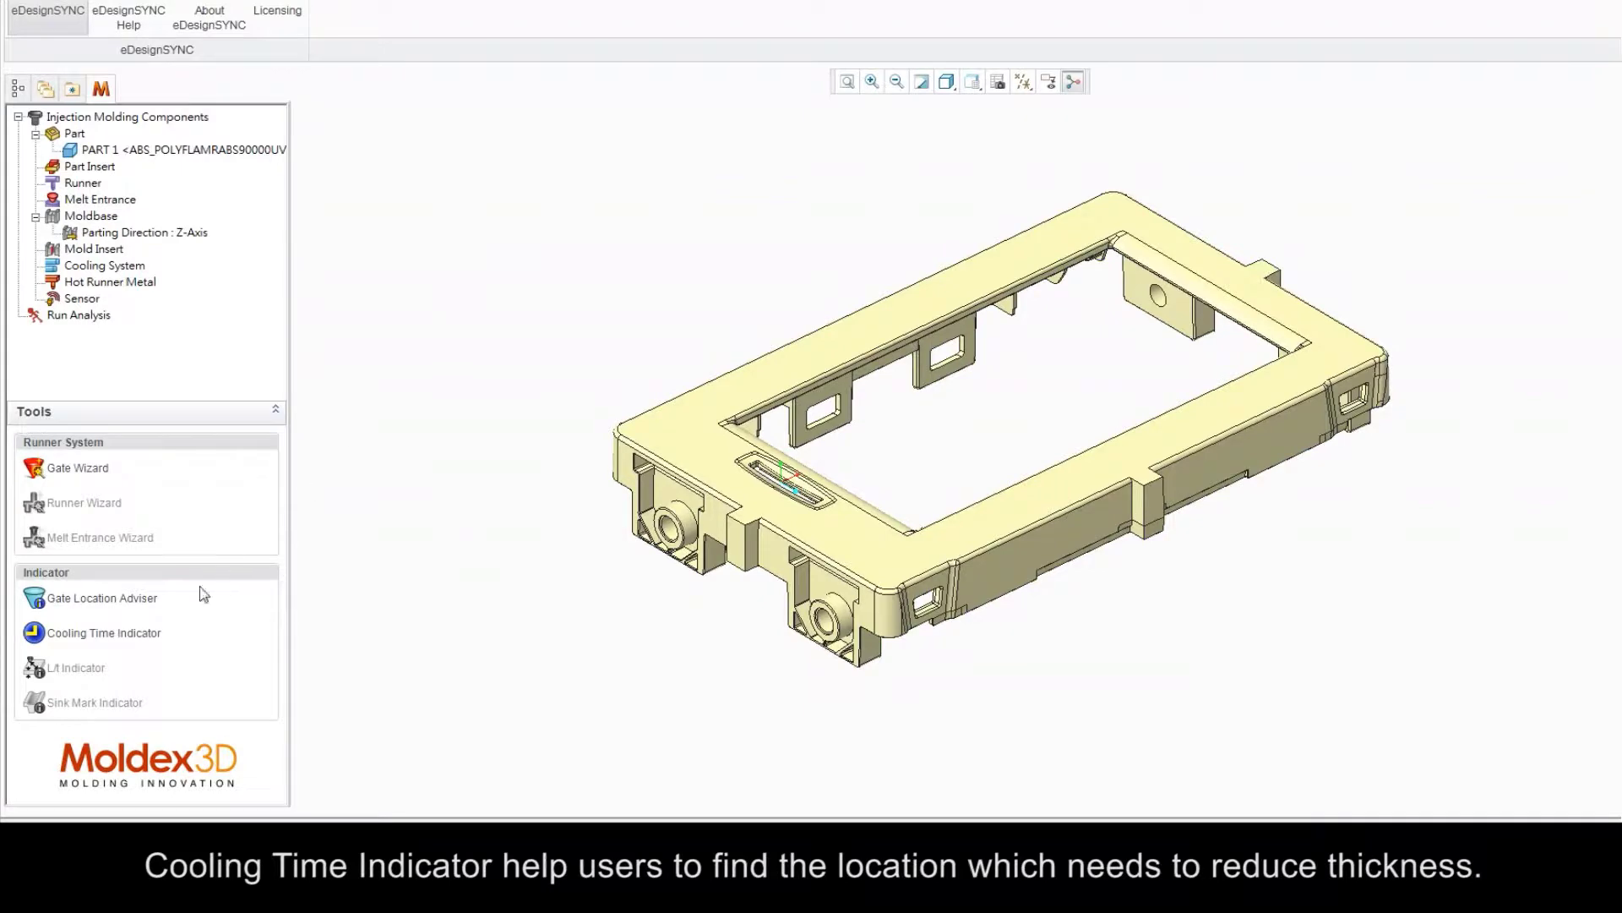
# Step: Calculate the cooling time indicator map for the frame part
pyautogui.click(147, 632)
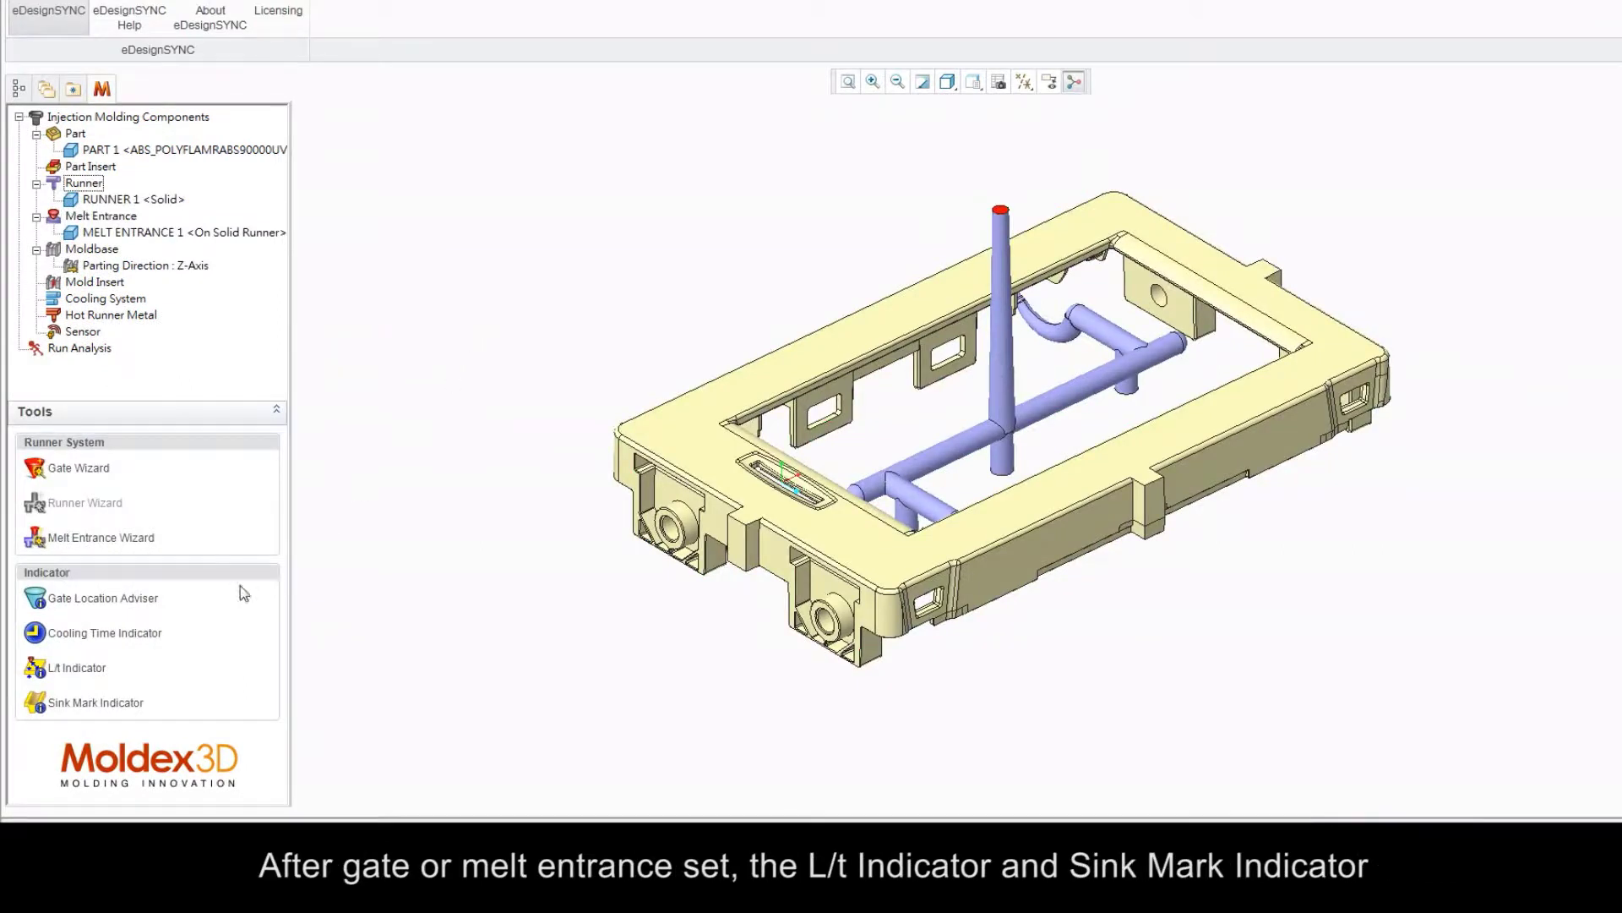
# Step: Compute the L/t Indicator and Sink Mark Indicator colour maps for the frame part
pyautogui.click(92, 670)
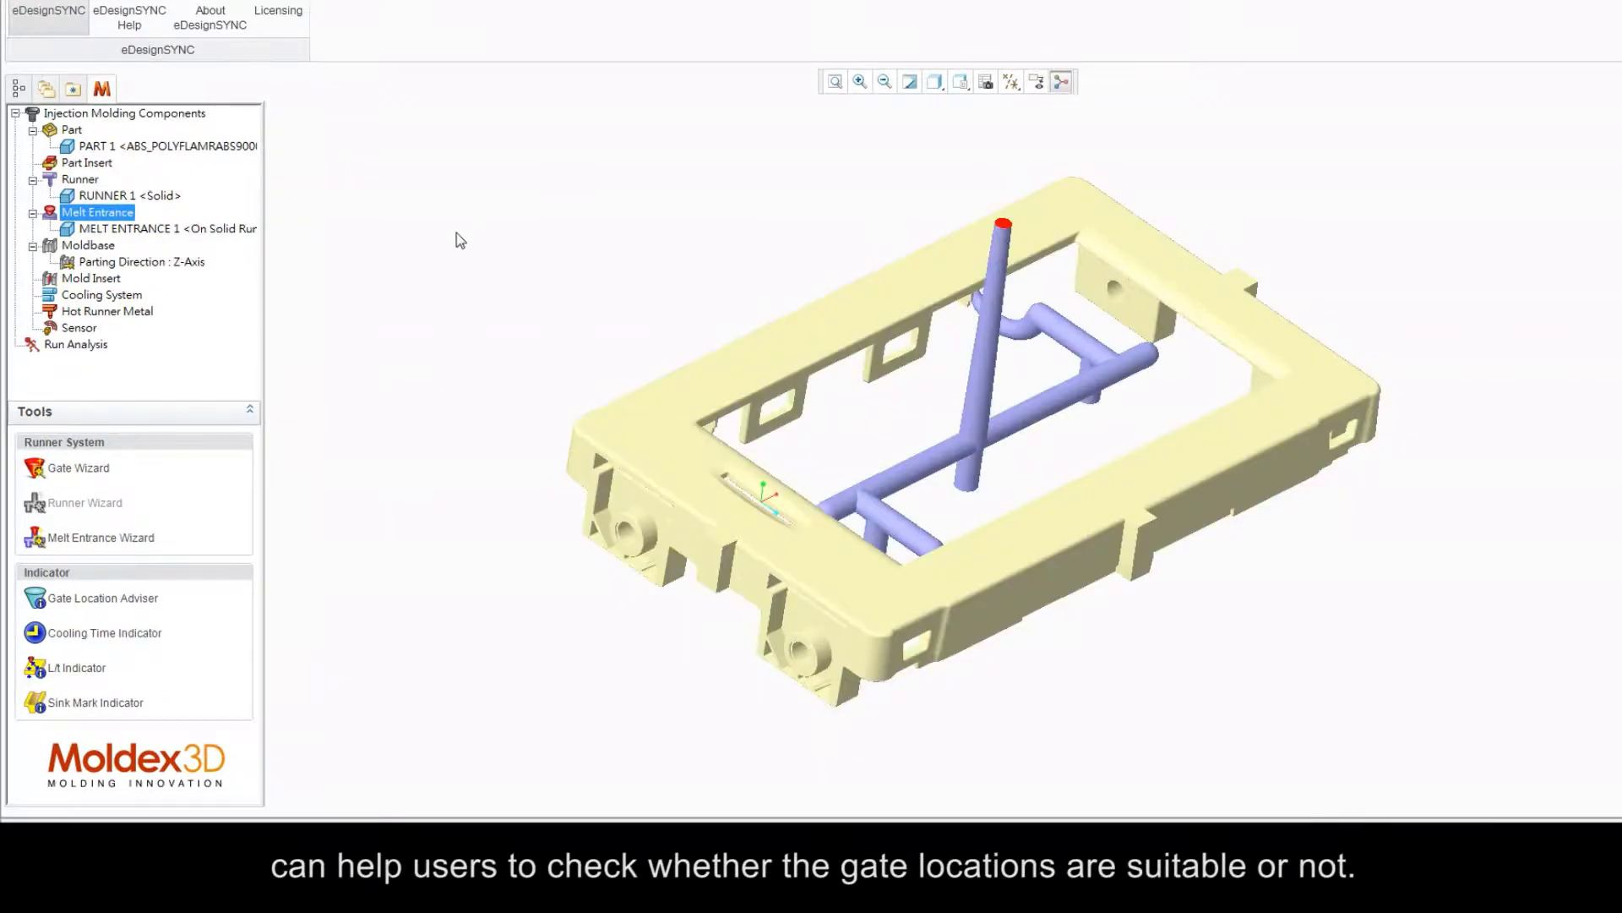
pyautogui.click(77, 703)
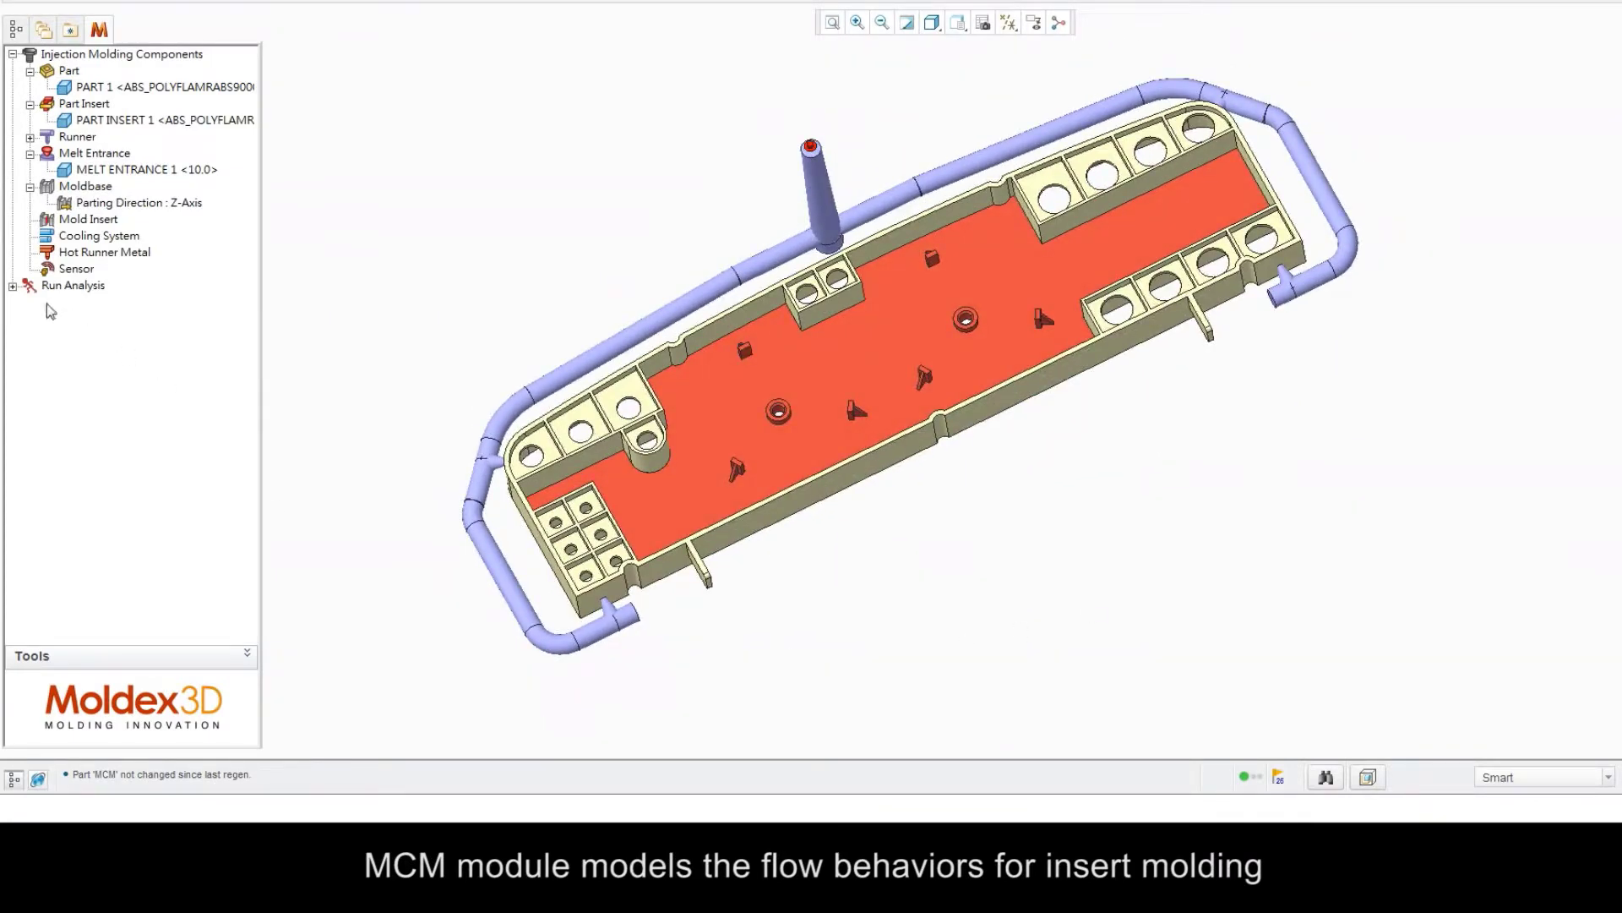
# Step: Plot the Run2 Filling Melt Front Time result and play its filling animation
pyautogui.click(13, 285)
pyautogui.click(30, 335)
pyautogui.click(81, 384)
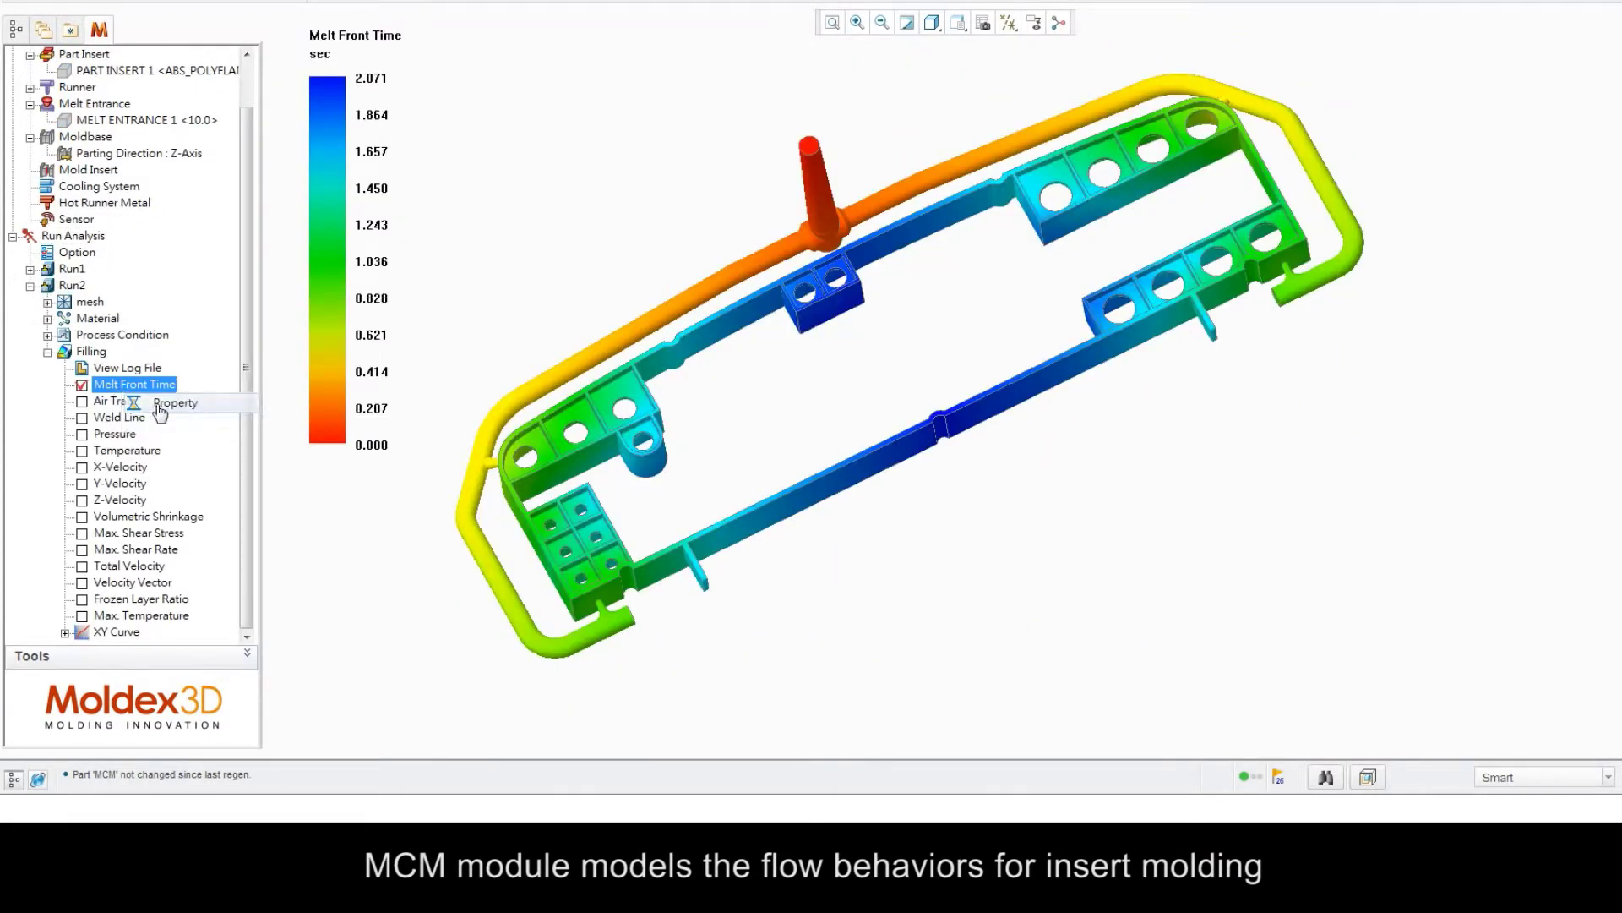
pyautogui.click(166, 404)
pyautogui.click(70, 315)
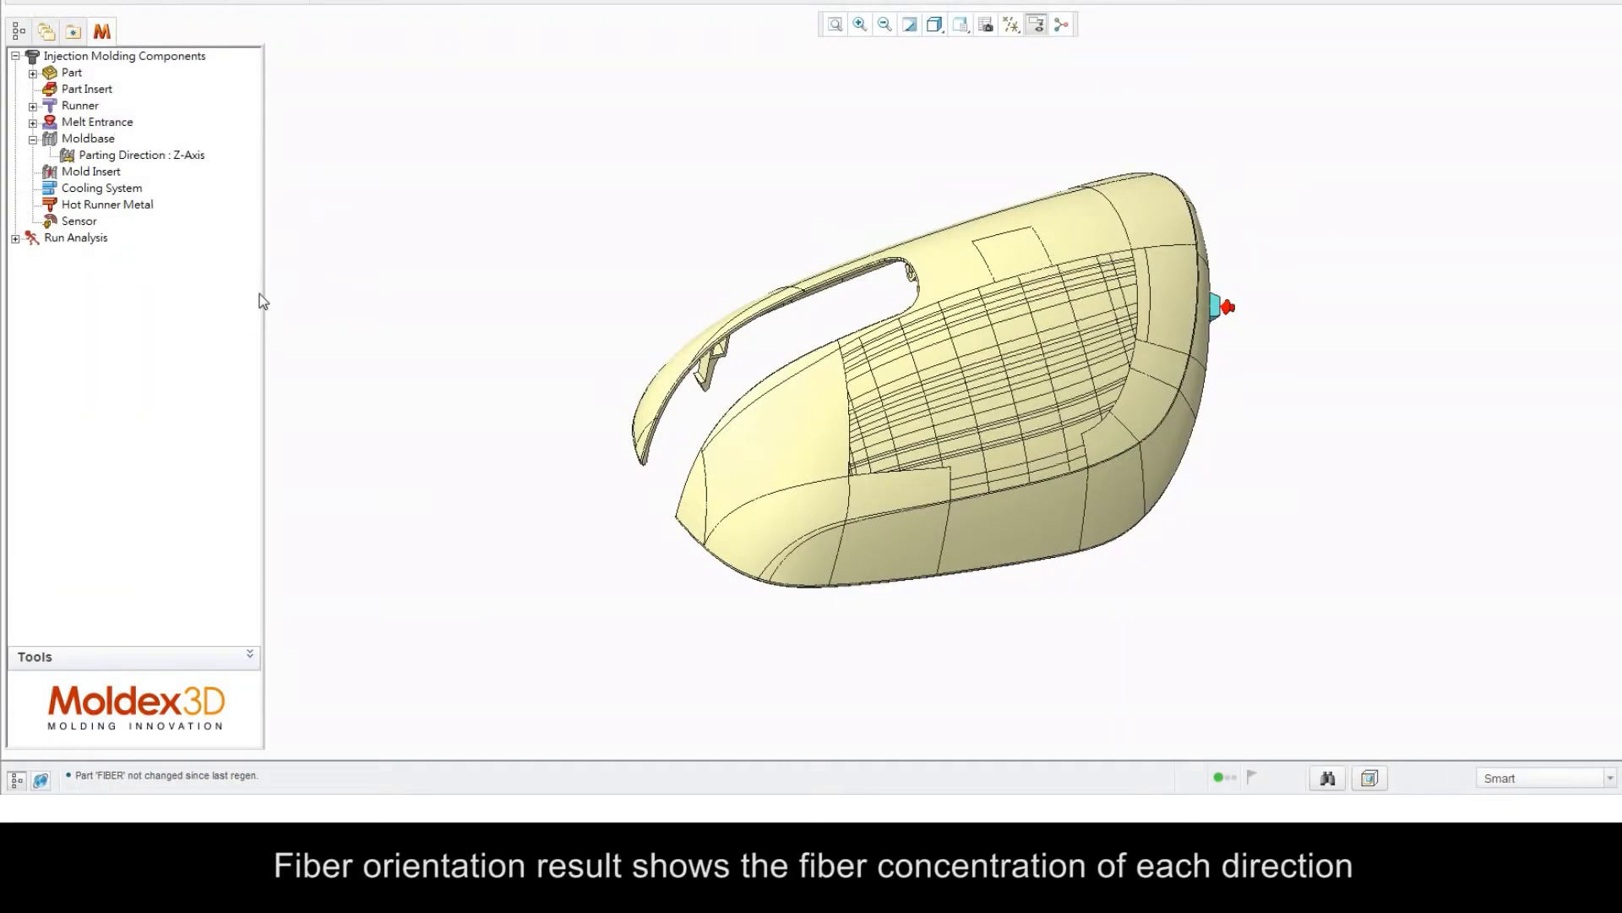
# Step: Plot Run1 fiber orientation in X, Y, Z and the combined vectors, rotating the part to view both sides
pyautogui.doubleClick(73, 237)
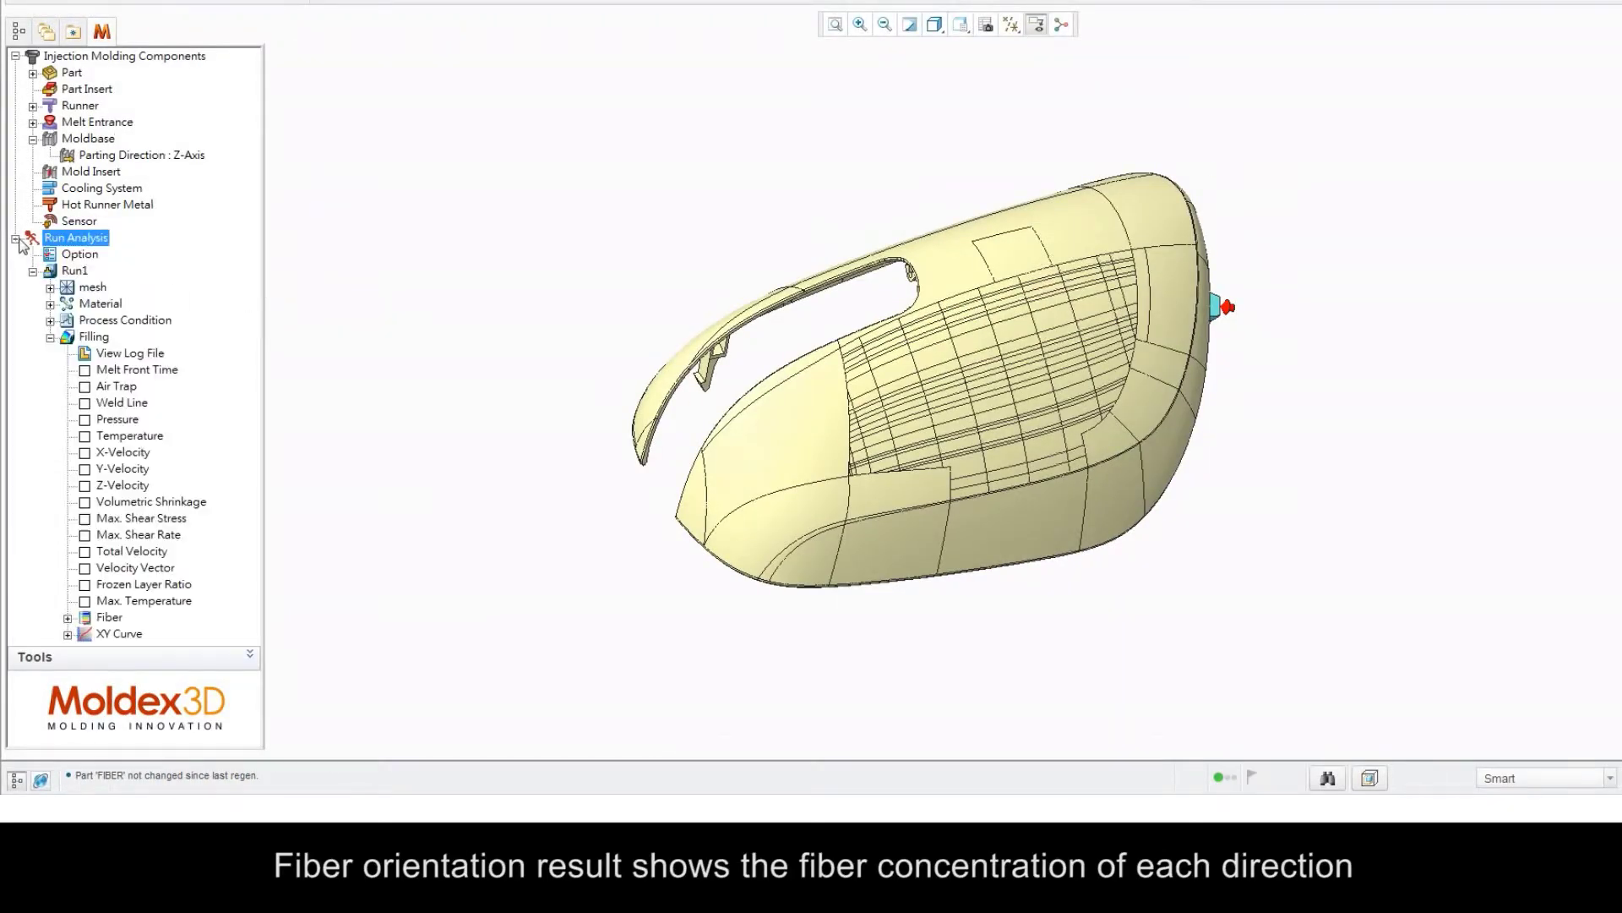
pyautogui.doubleClick(72, 620)
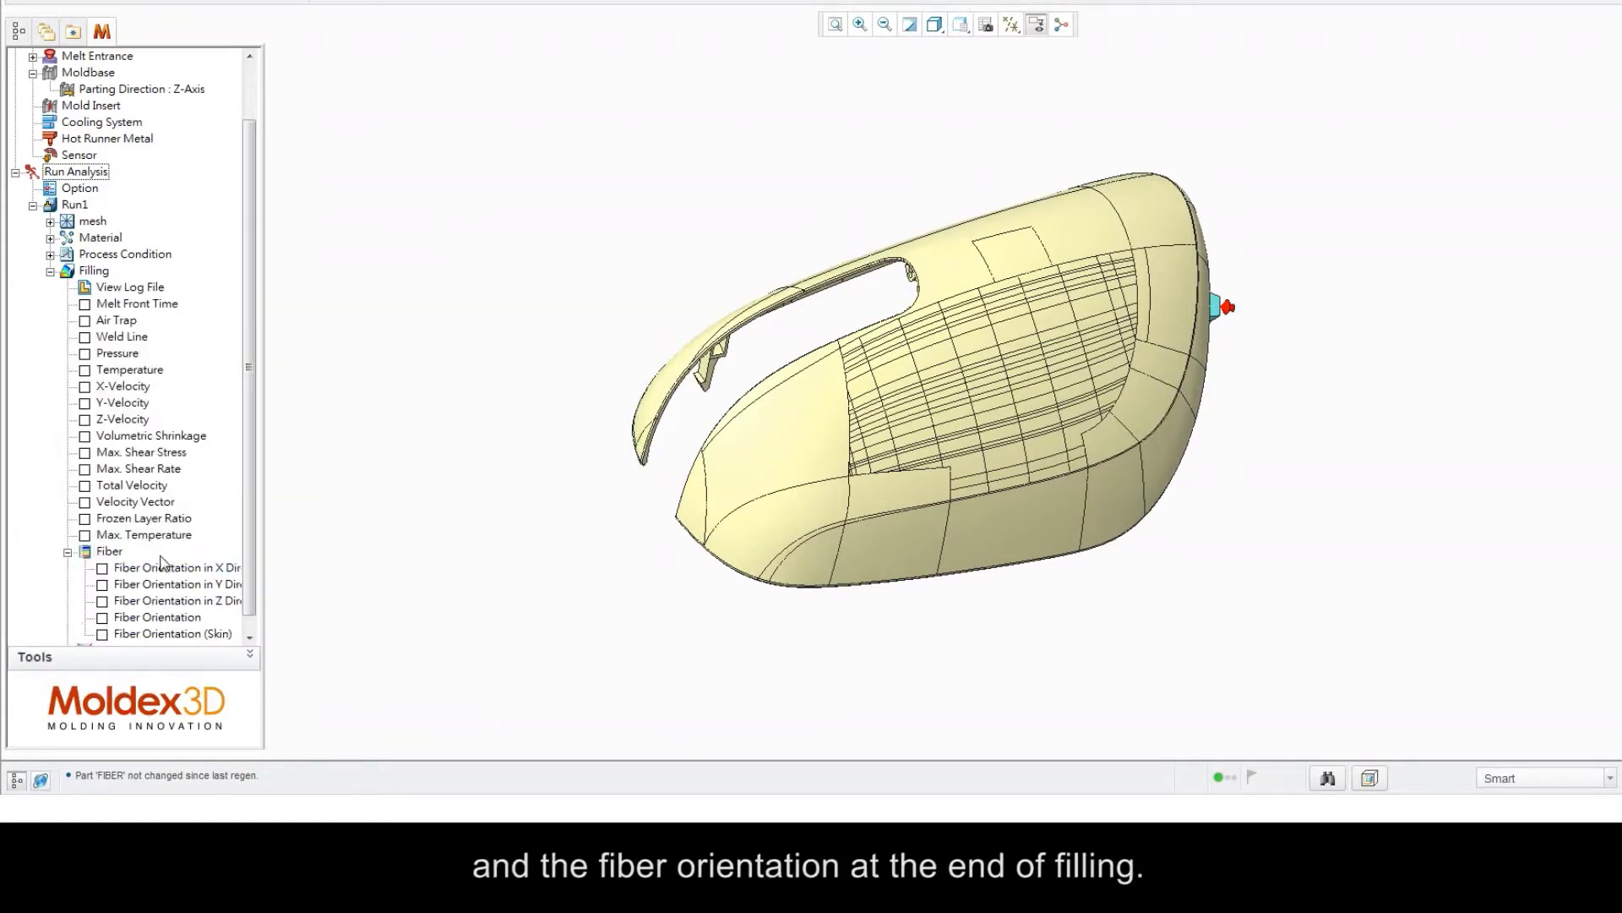
pyautogui.click(164, 571)
pyautogui.click(165, 583)
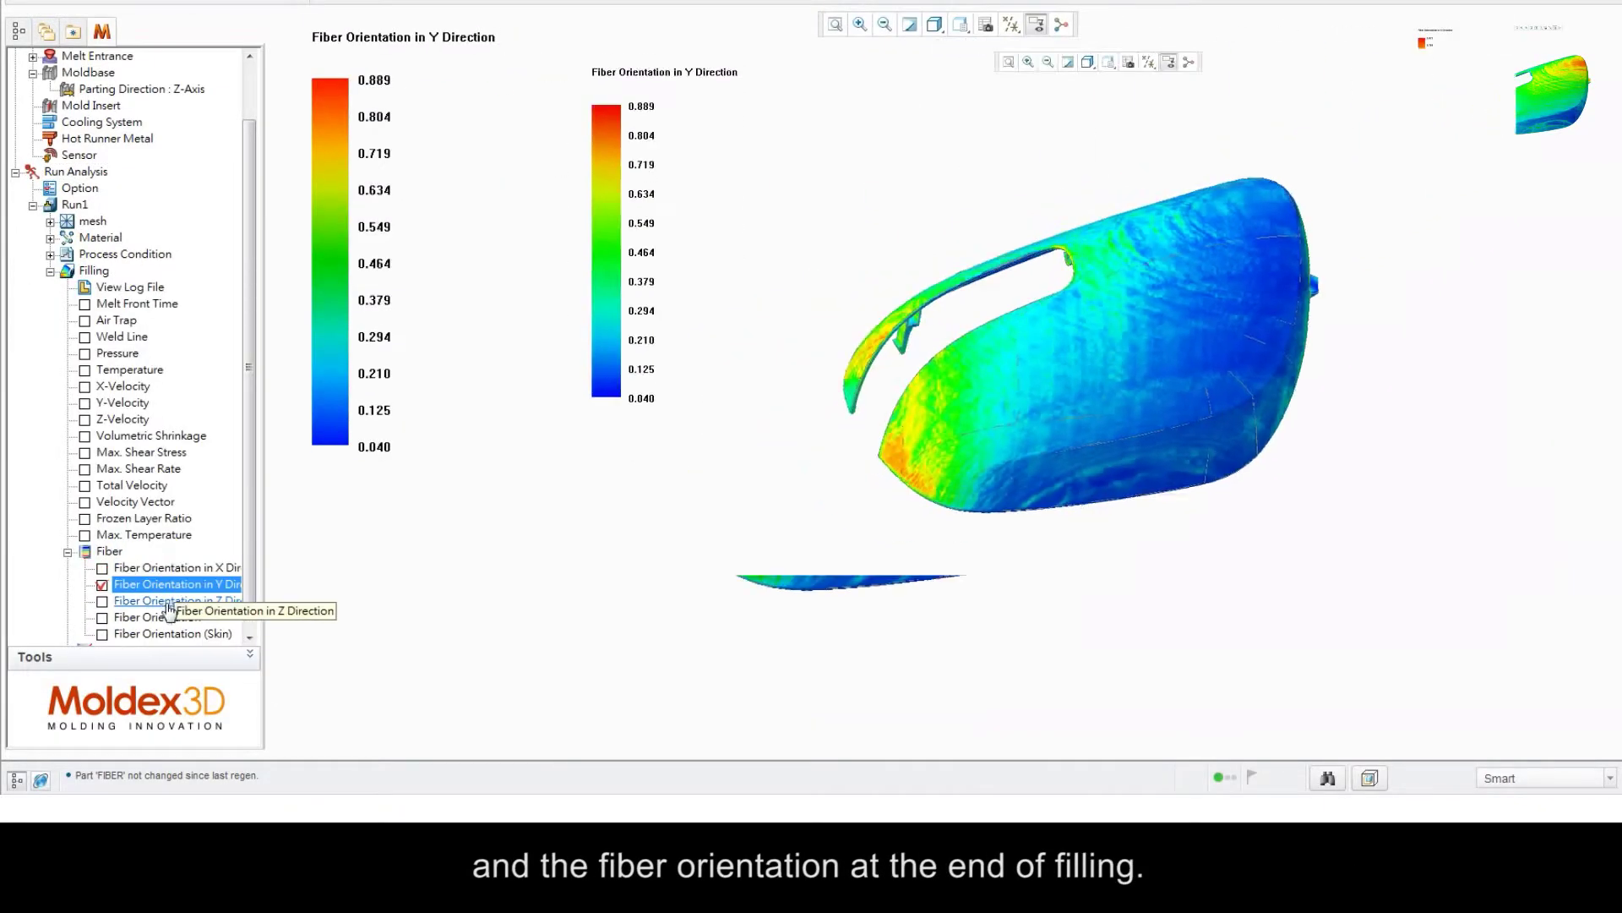
pyautogui.click(166, 602)
pyautogui.click(169, 618)
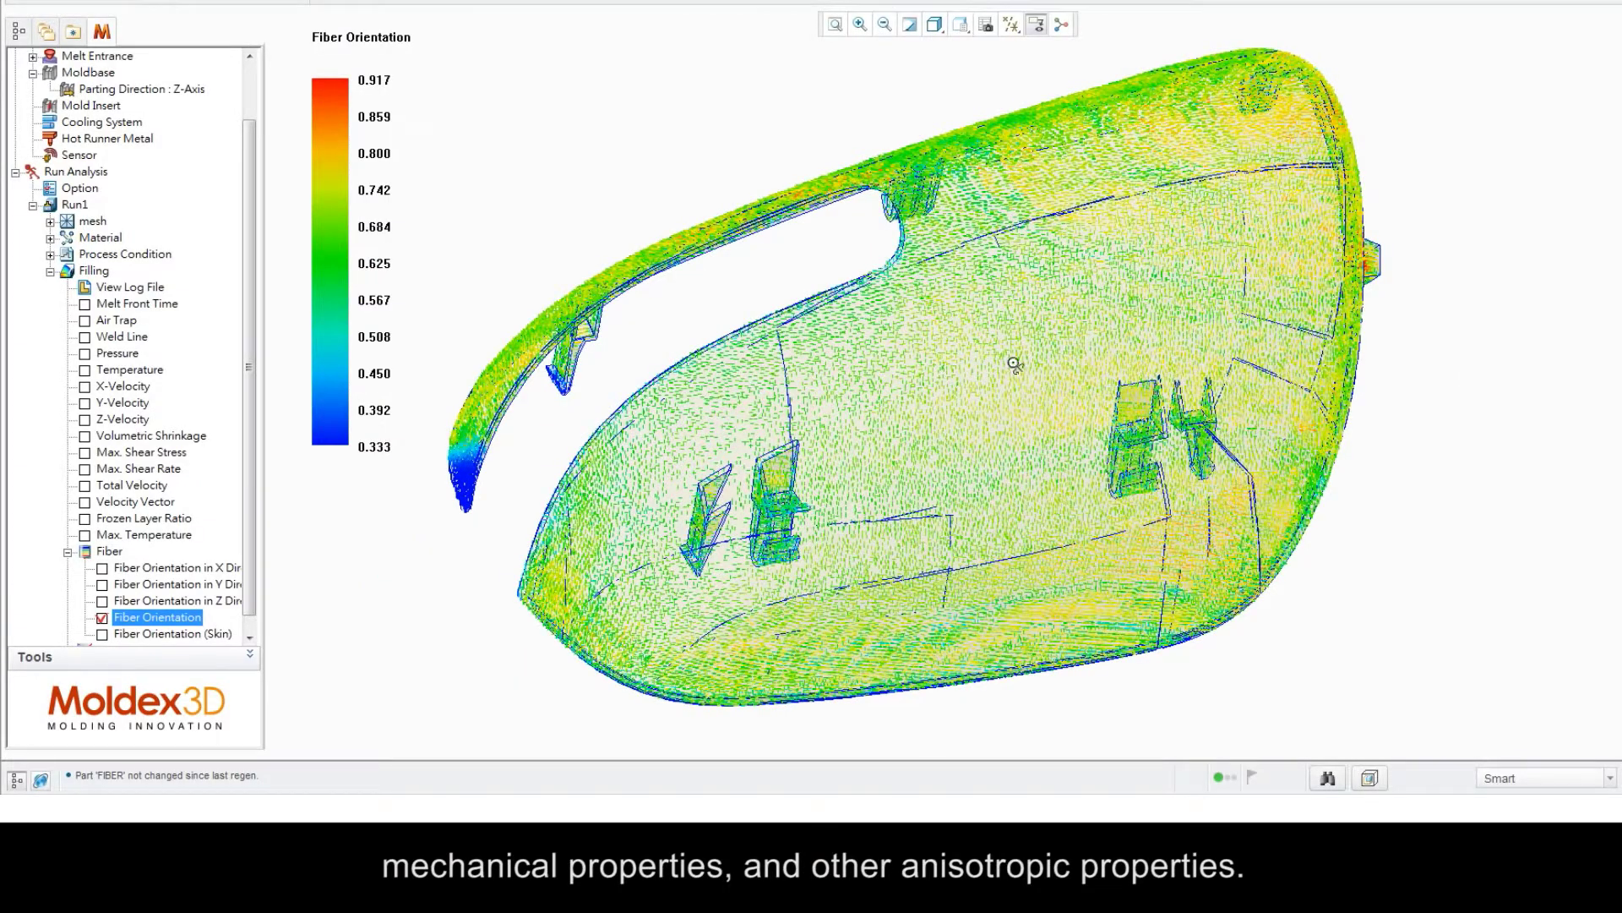
pyautogui.moveTo(1015, 365); pyautogui.dragTo(1222, 307, button='middle')
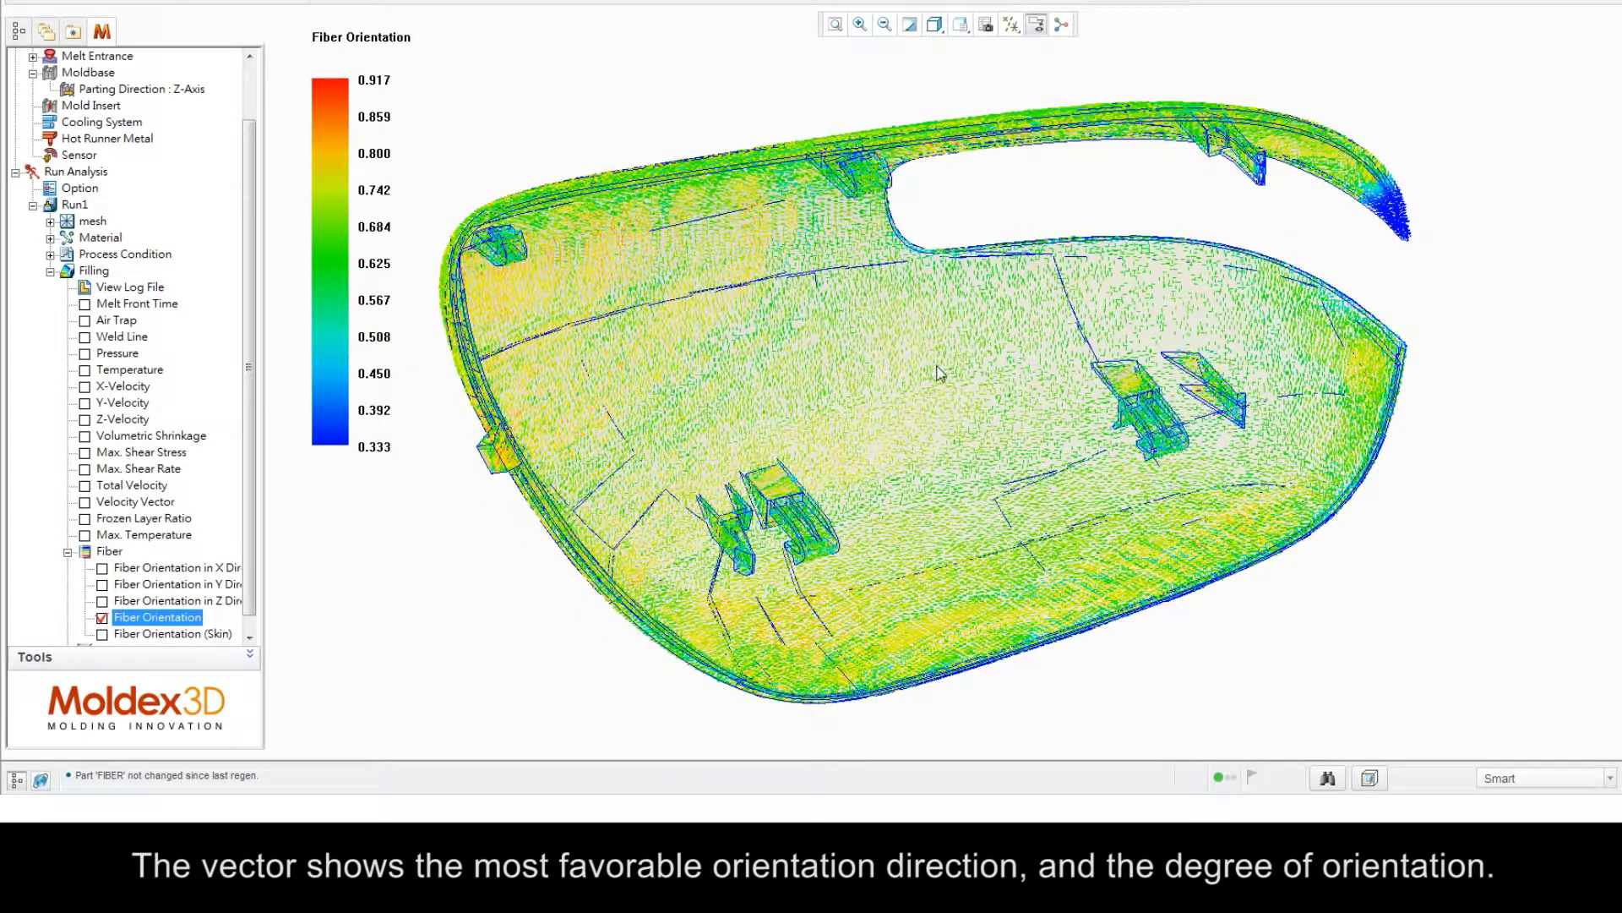
pyautogui.moveTo(960, 372); pyautogui.dragTo(1181, 351, button='middle')
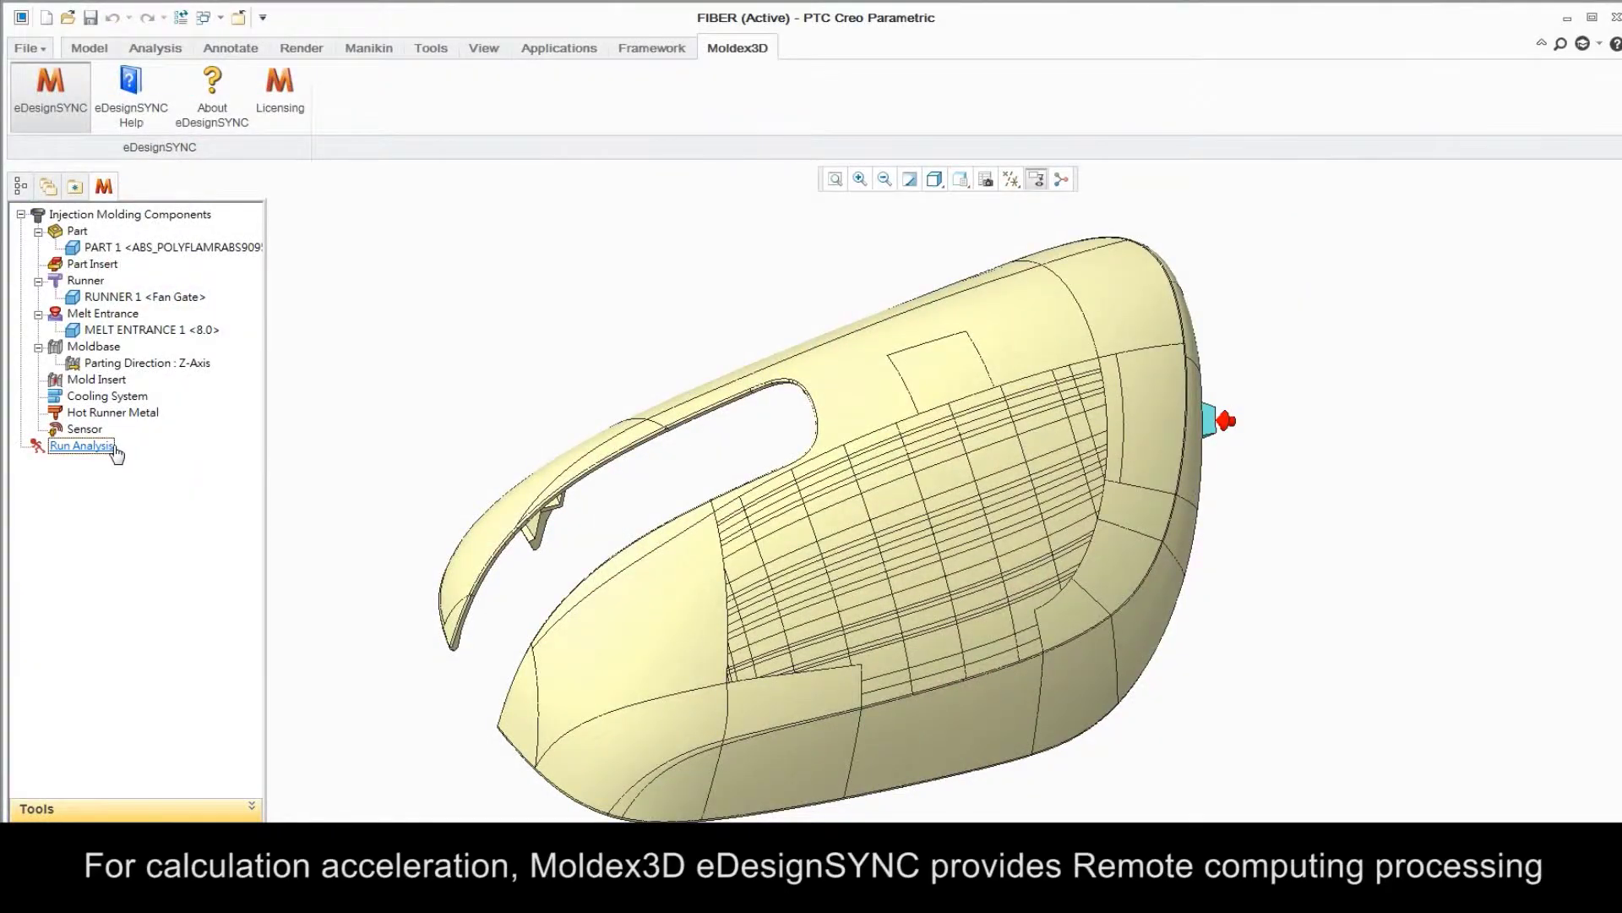
# Step: Set the computing task to the remote Computer manager and start the analysis now
pyautogui.doubleClick(82, 444)
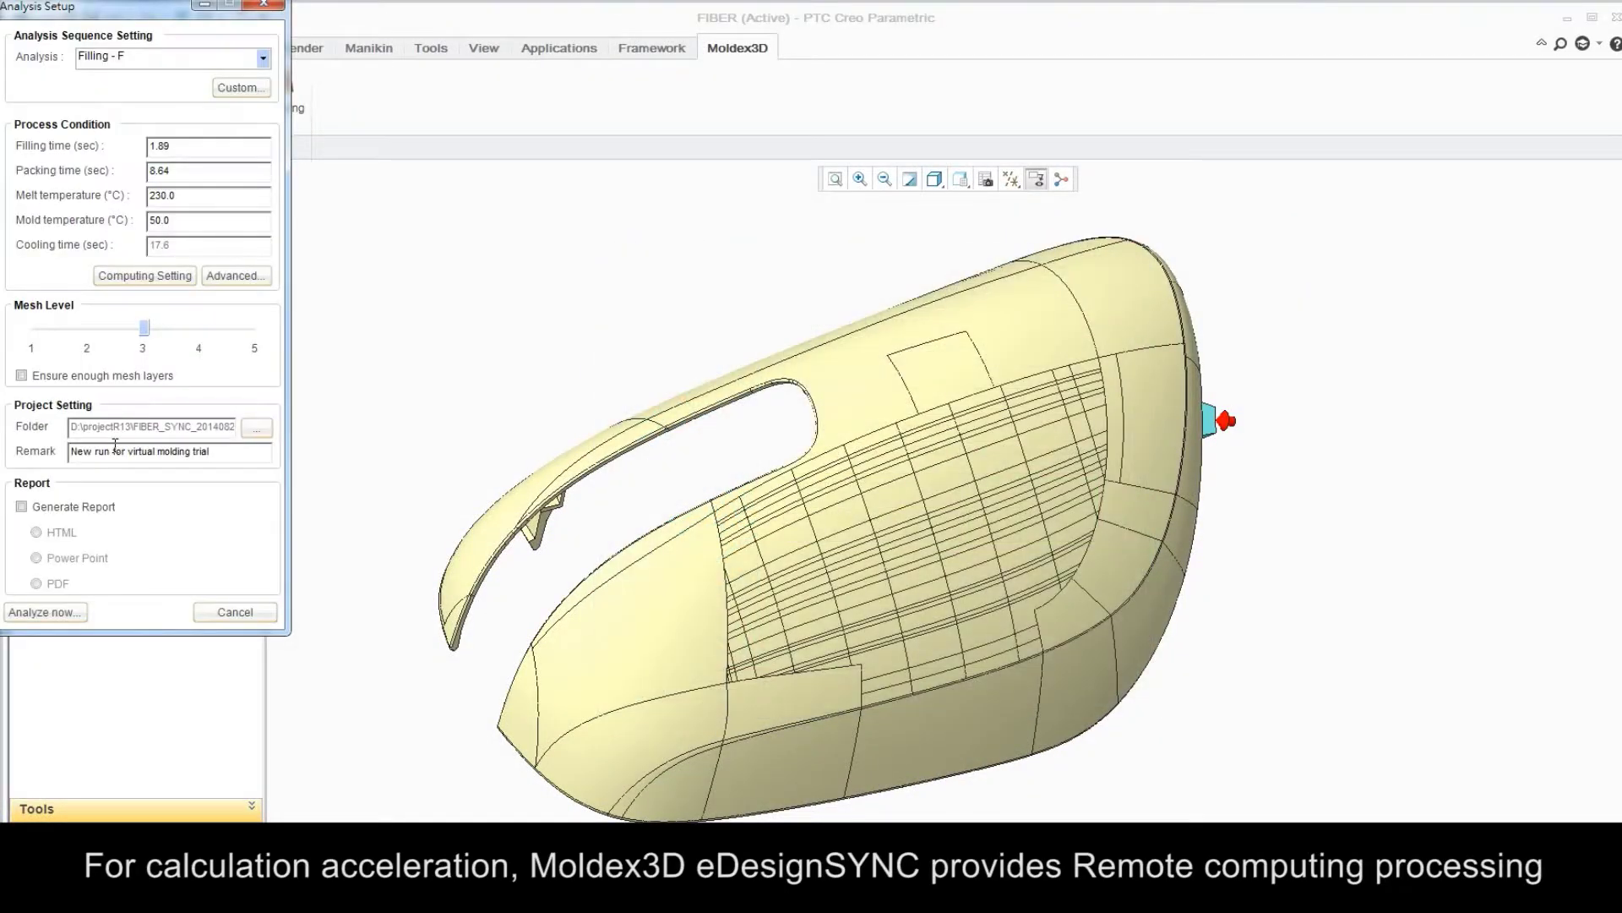
pyautogui.click(167, 278)
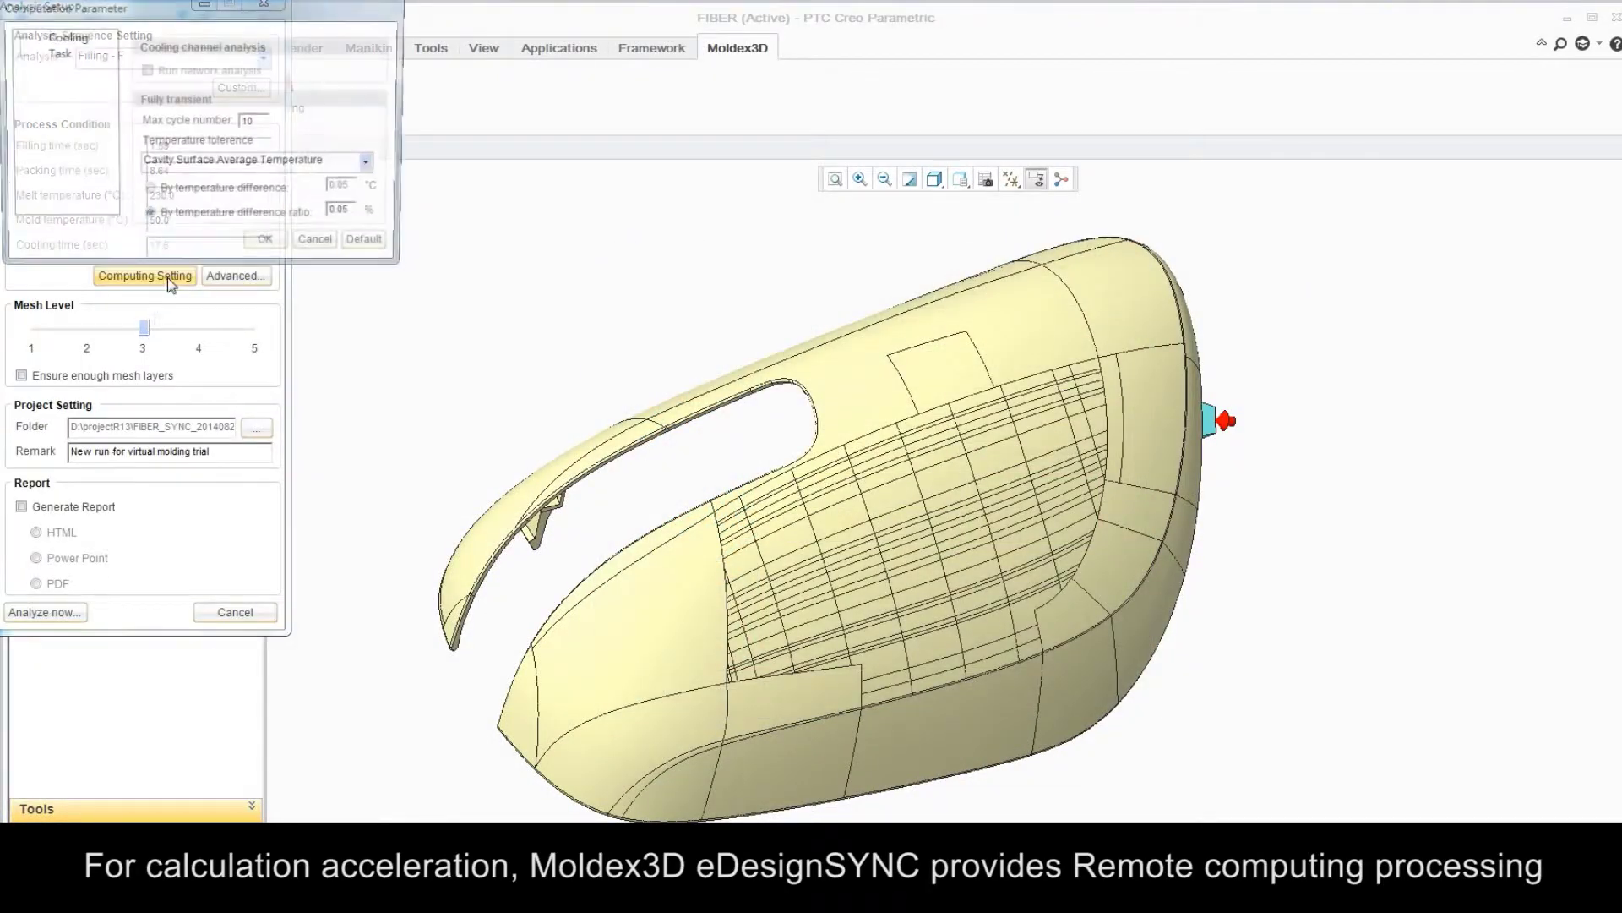
pyautogui.click(57, 54)
pyautogui.click(174, 135)
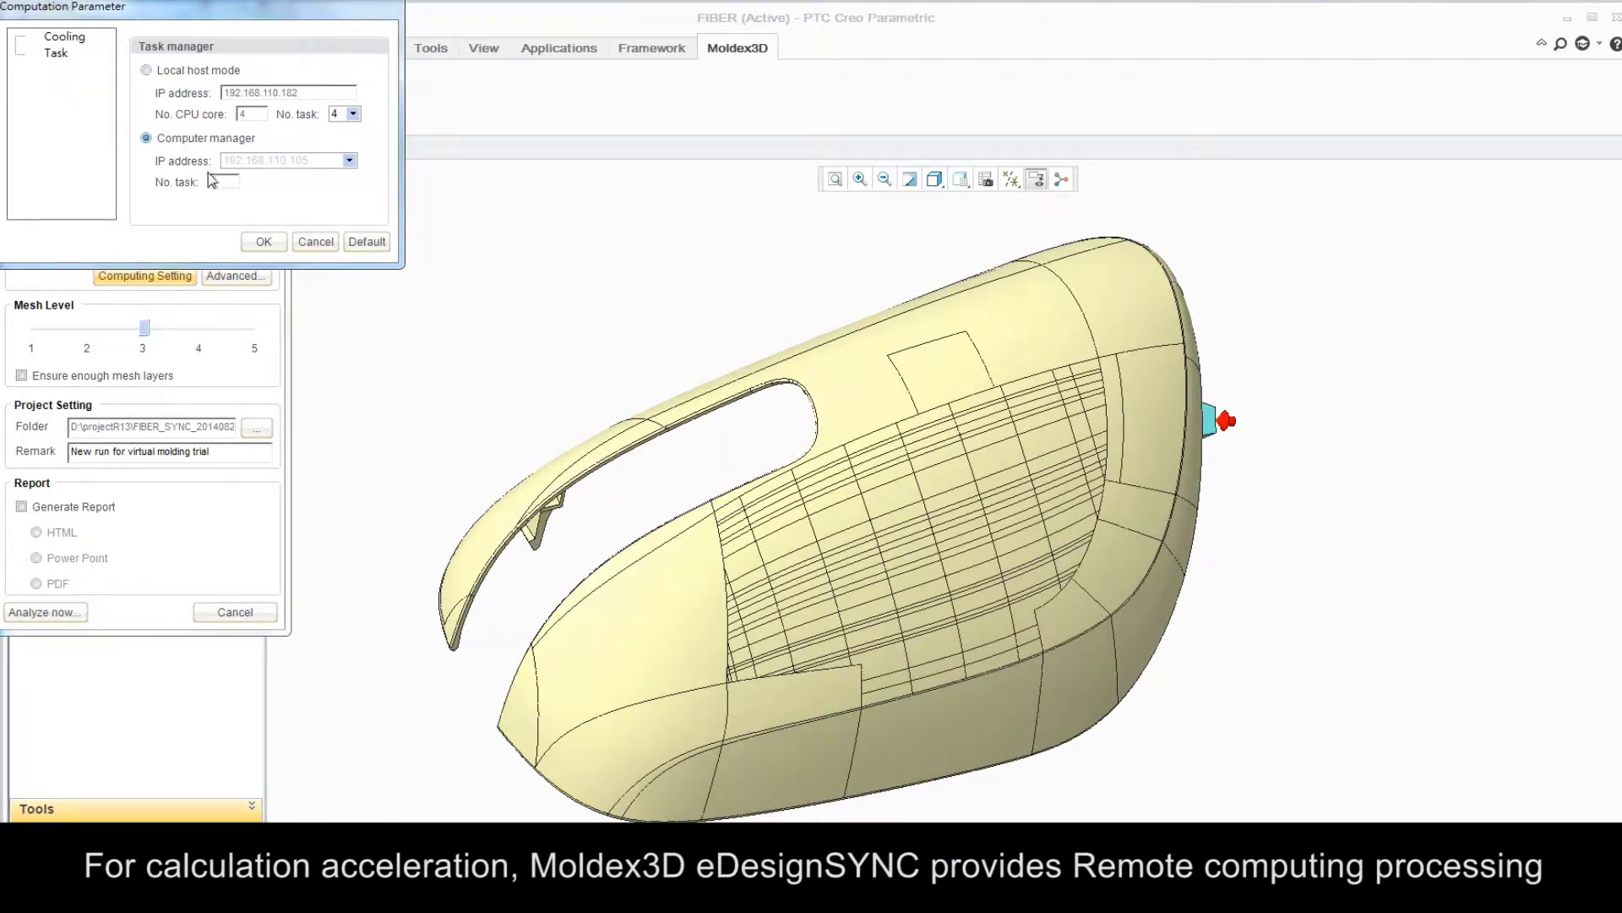
pyautogui.moveTo(225, 183); pyautogui.dragTo(191, 189)
pyautogui.click(261, 240)
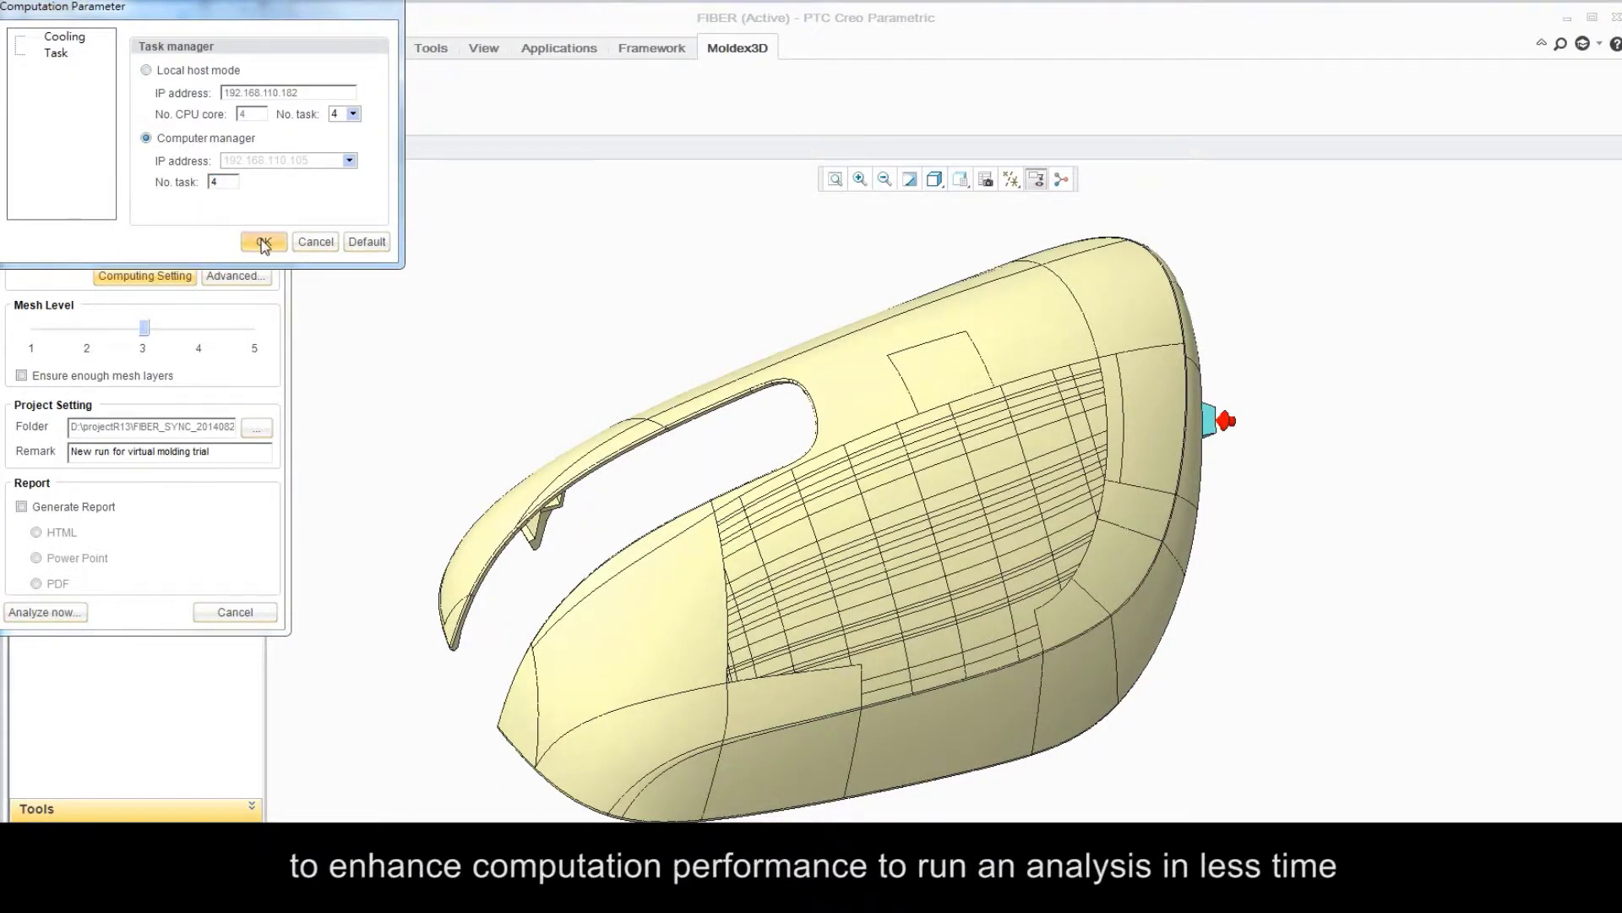
pyautogui.click(54, 613)
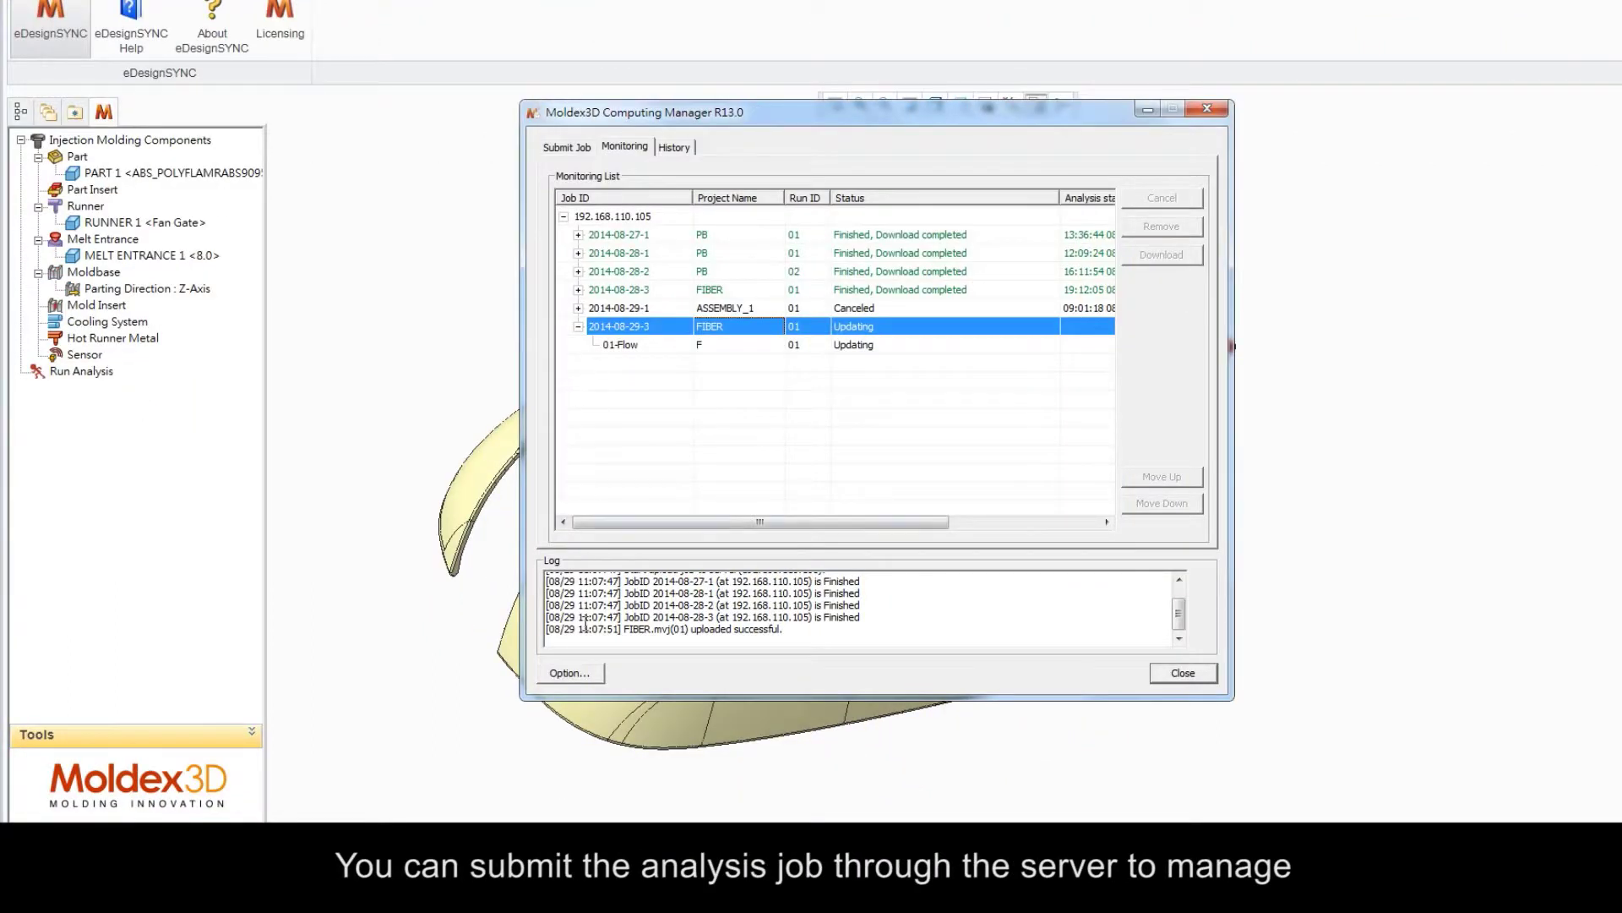
# Step: Review the Computing Manager download options with finished jobs set to auto-download, and accept them
pyautogui.click(587, 674)
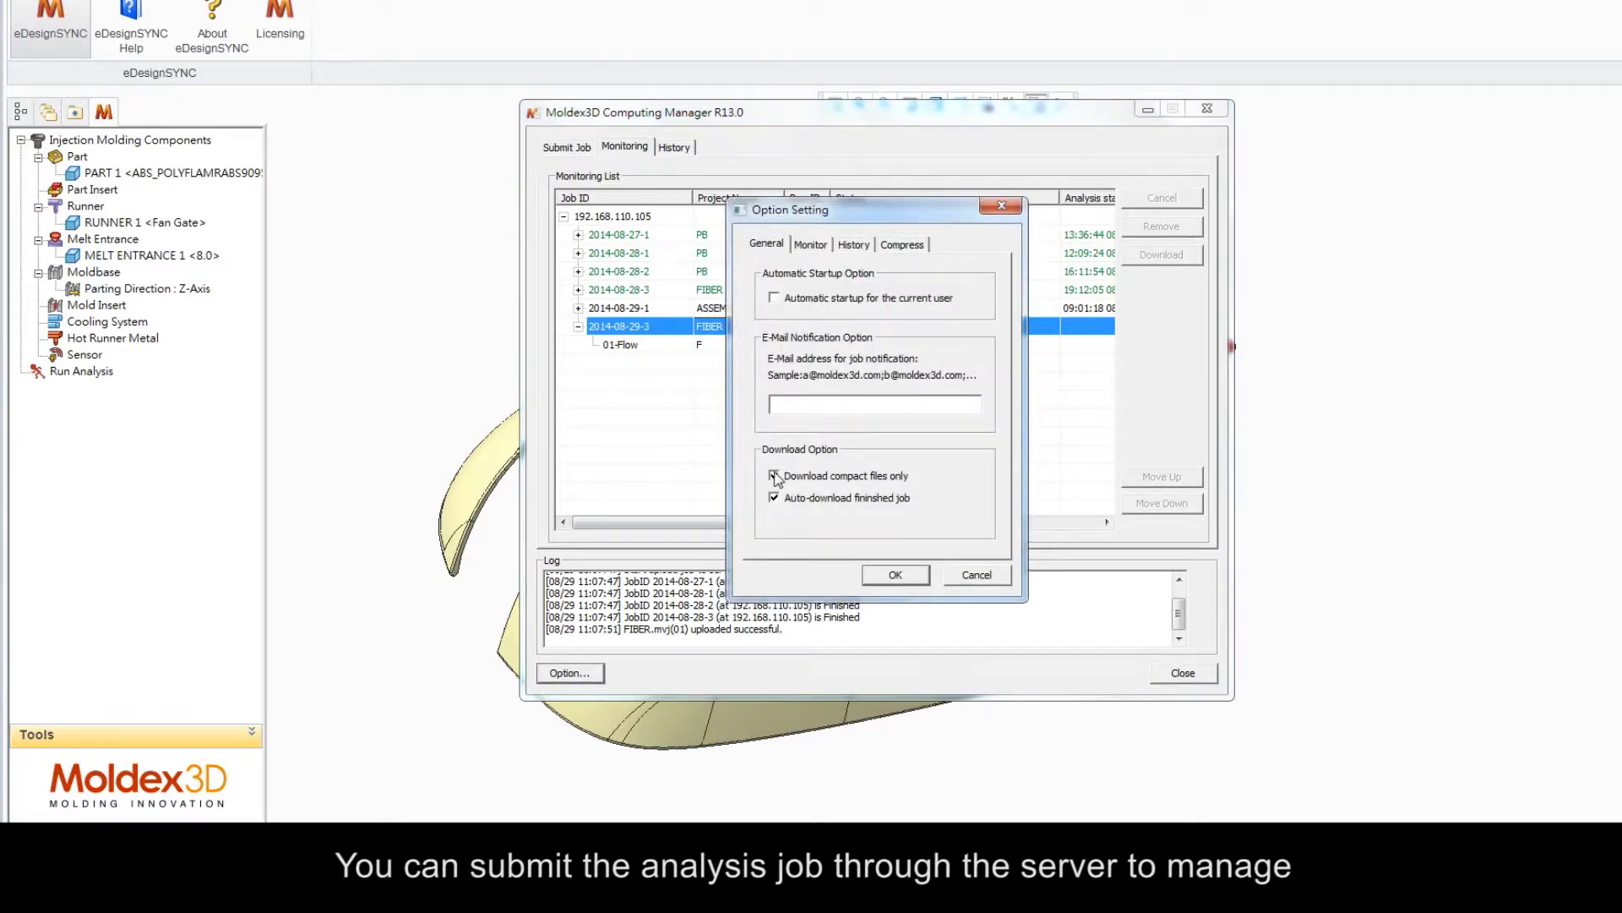
pyautogui.click(900, 577)
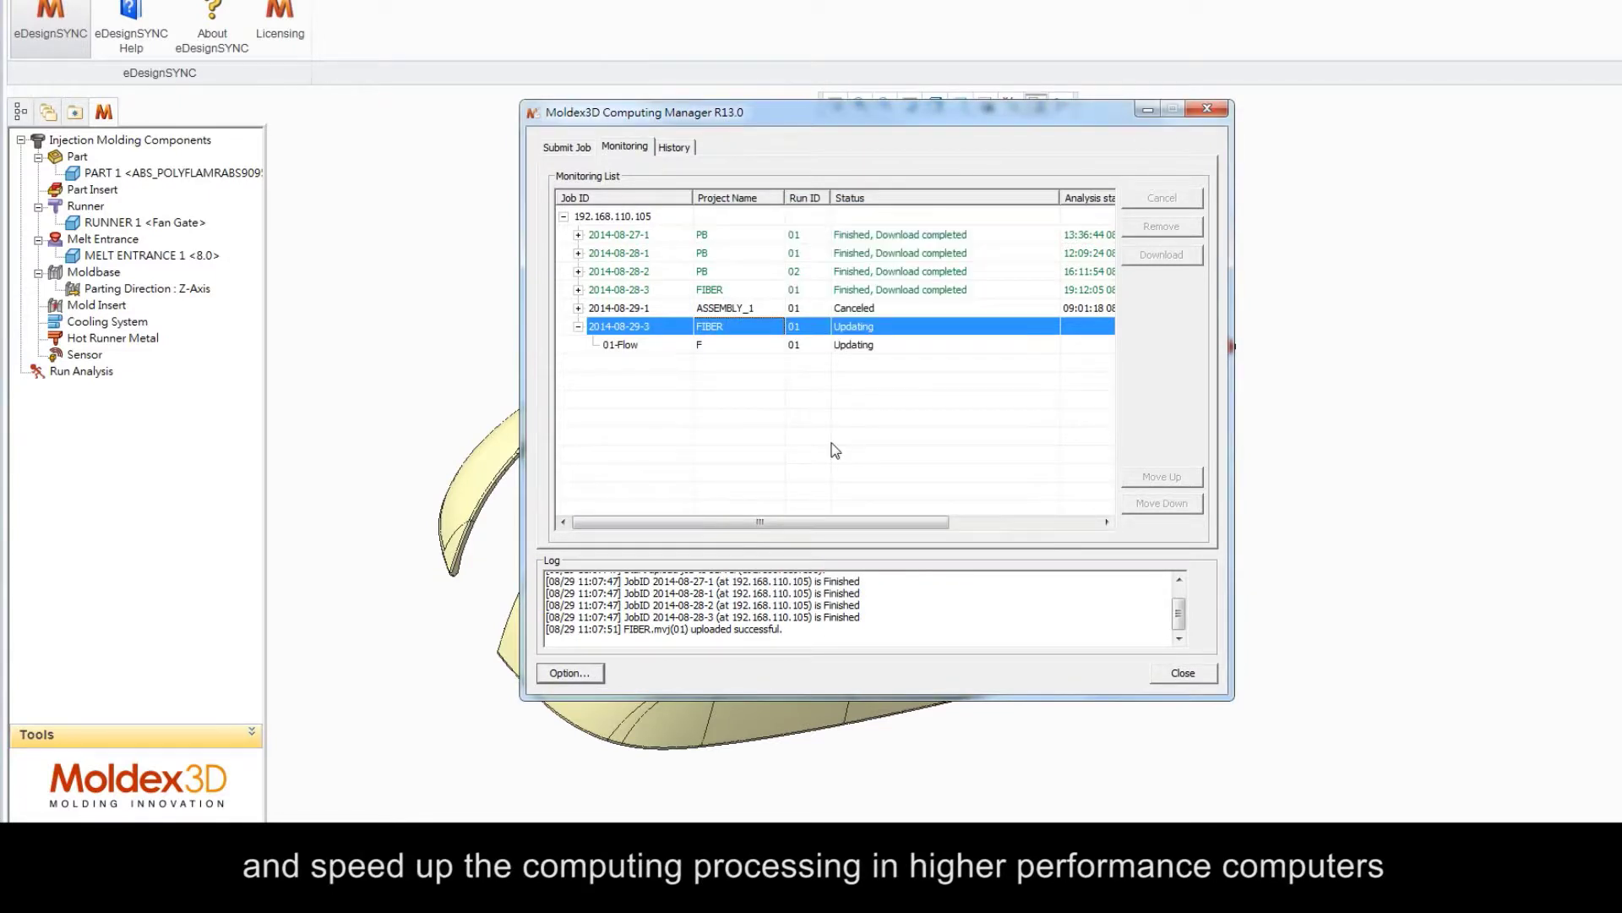